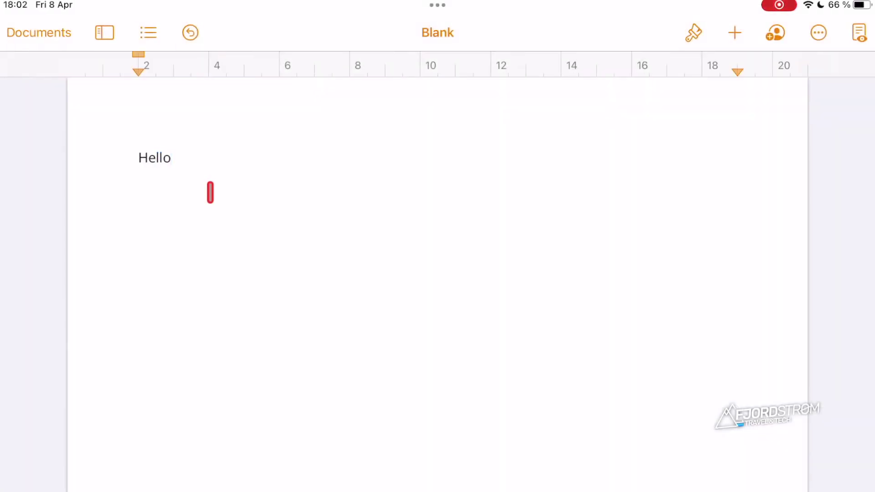
Step: Change the body text font size from 11 pt to 11,75 pt in the Format panel
{"action": "left_click", "coordinate": [693, 33]}
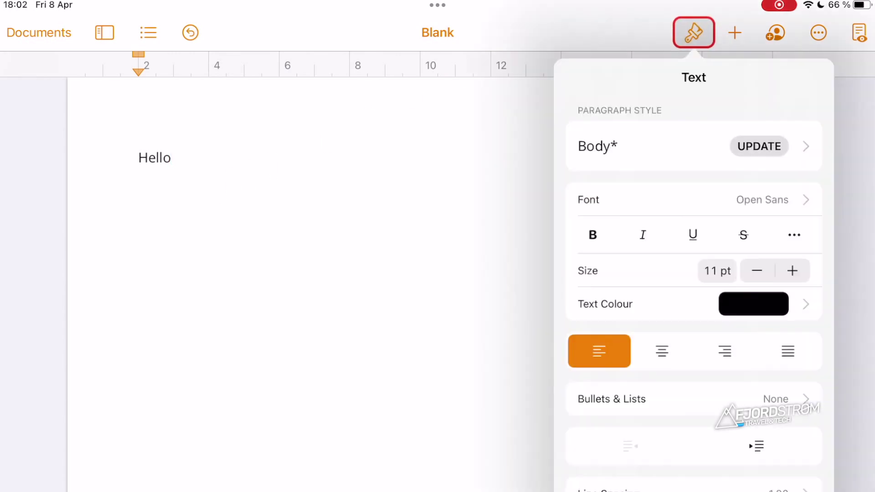
{"action": "left_click", "coordinate": [718, 270]}
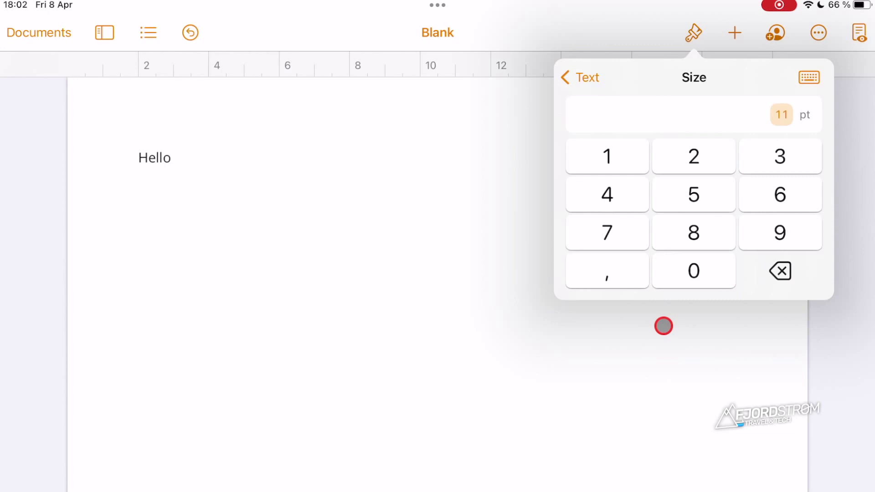
{"action": "left_click", "coordinate": [608, 271]}
{"action": "left_click", "coordinate": [607, 232]}
{"action": "left_click", "coordinate": [694, 195]}
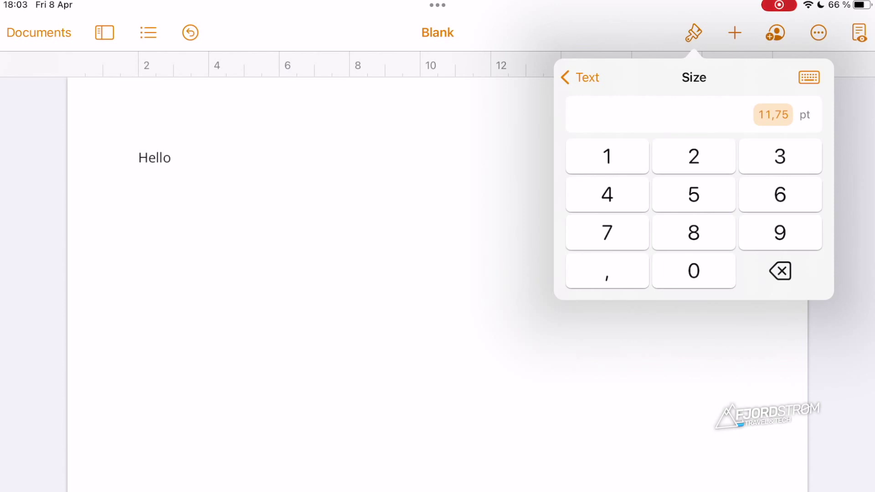
{"action": "left_click", "coordinate": [593, 82]}
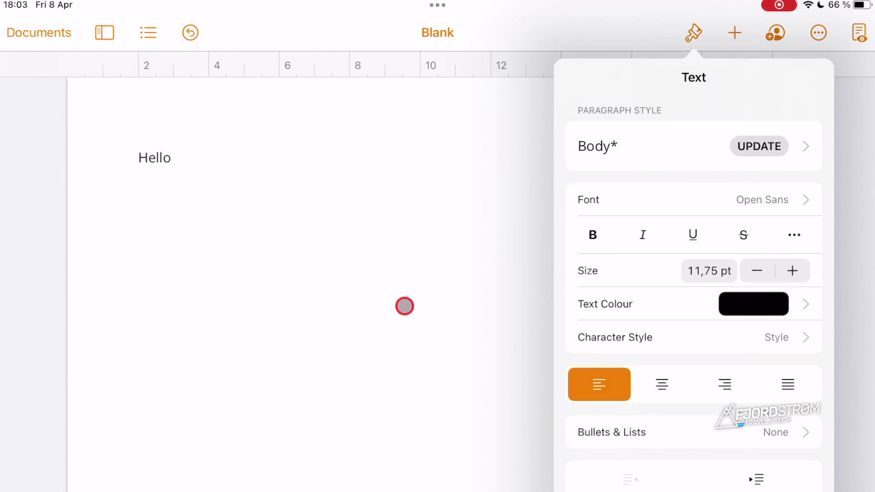
{"action": "left_click", "coordinate": [405, 306]}
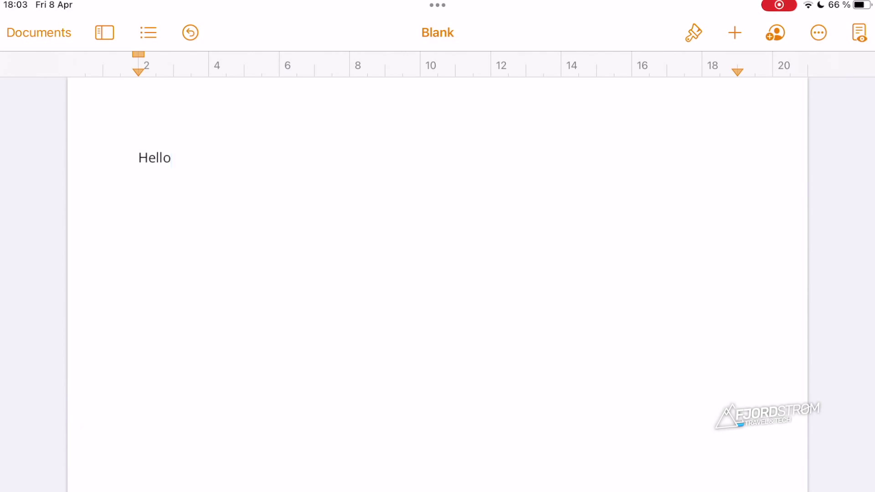
{"action": "left_click", "coordinate": [819, 32]}
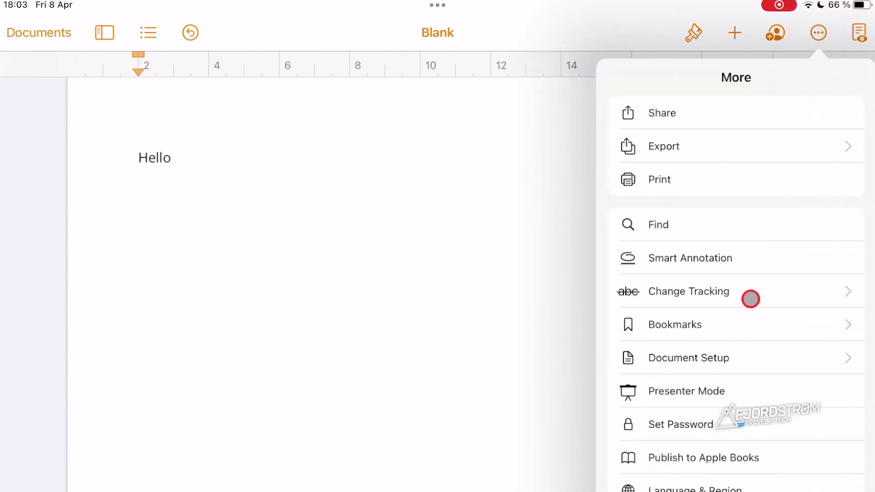
{"action": "left_click", "coordinate": [758, 353]}
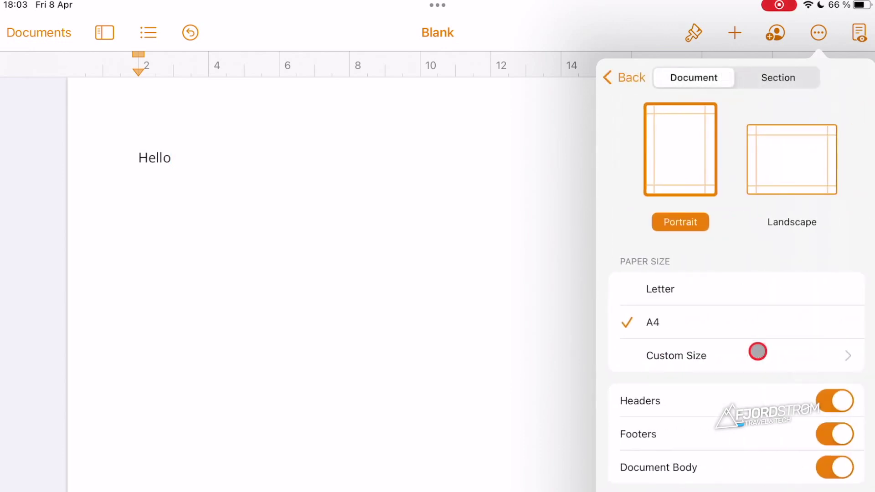
{"action": "scroll", "coordinate": [758, 352], "scroll_direction": "down", "scroll_amount": 5}
{"action": "left_click", "coordinate": [787, 465]}
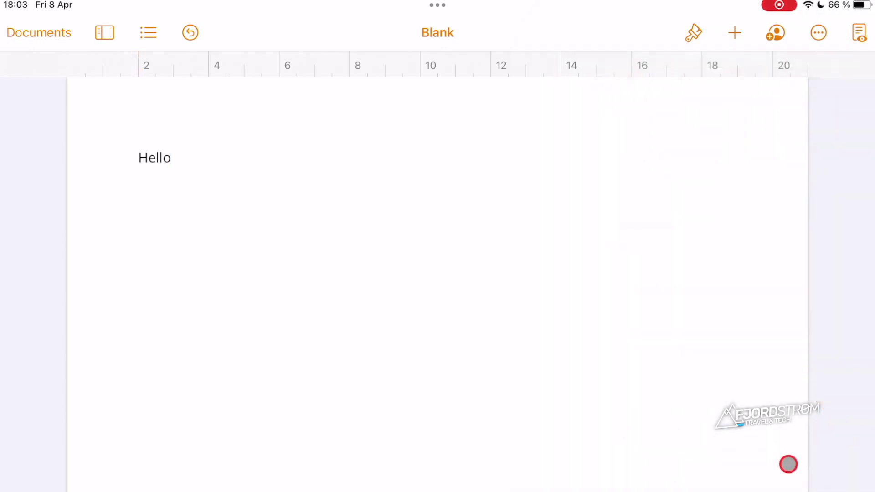
{"action": "left_click", "coordinate": [311, 110]}
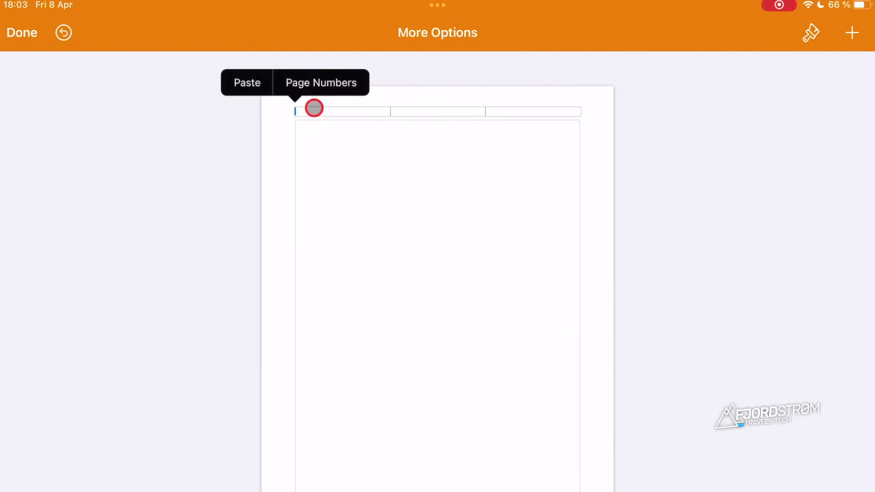
{"action": "left_click", "coordinate": [321, 82]}
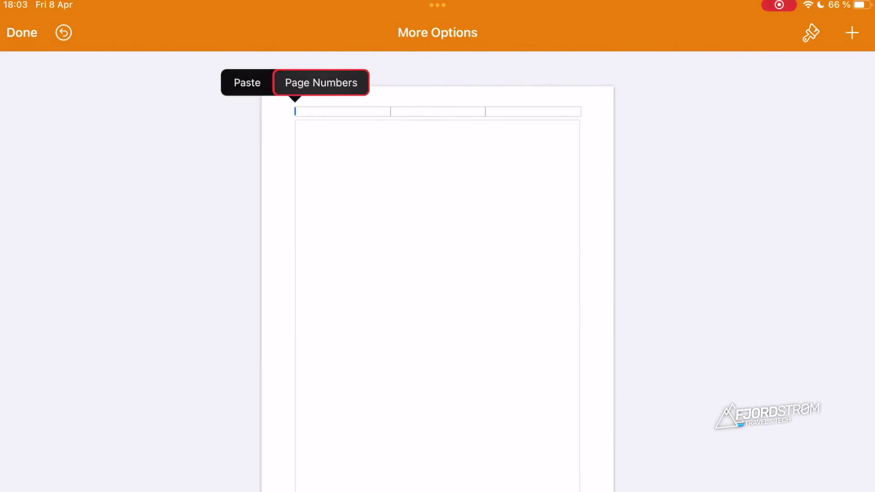
{"action": "left_click", "coordinate": [321, 82]}
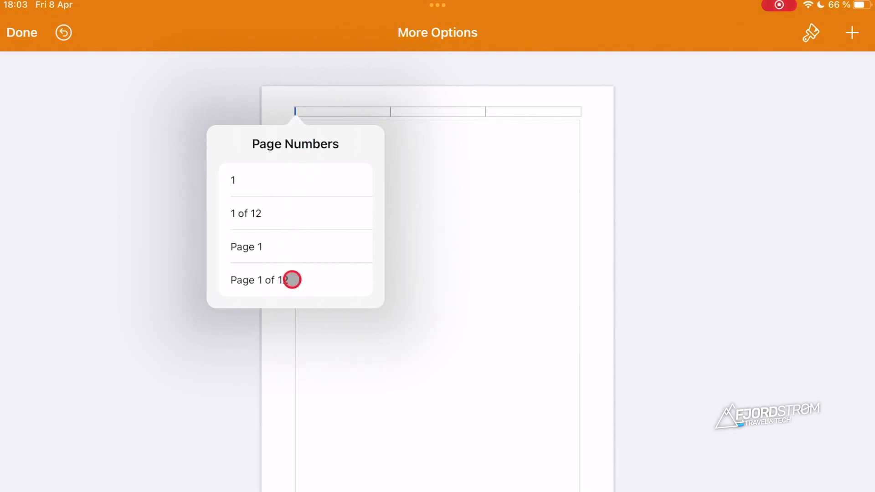
{"action": "left_click", "coordinate": [476, 166]}
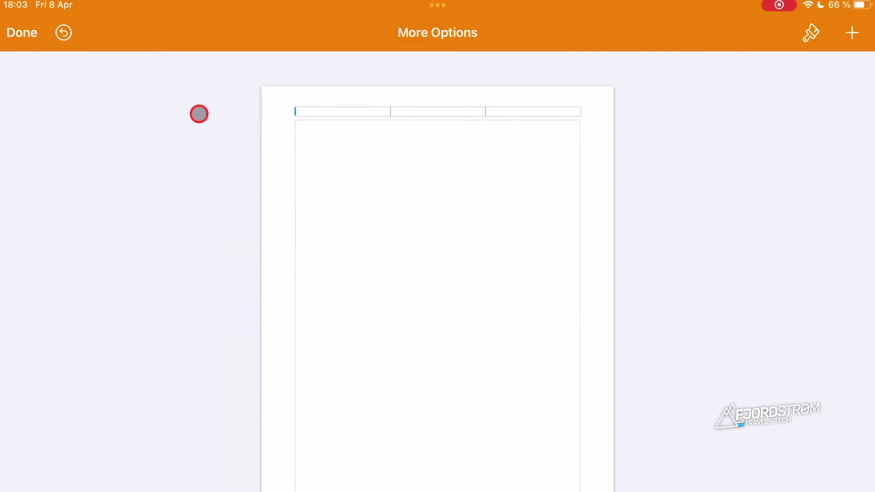
{"action": "left_click", "coordinate": [21, 32]}
{"action": "type", "text": "Hello, this is page"}
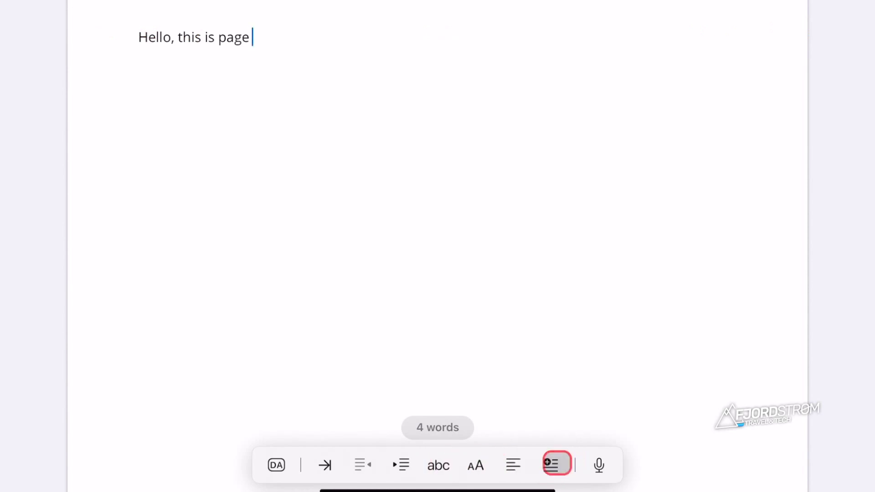
Step: Insert an automatic page number after 'Hello, this is page' and copy the whole line
{"action": "left_click", "coordinate": [556, 463]}
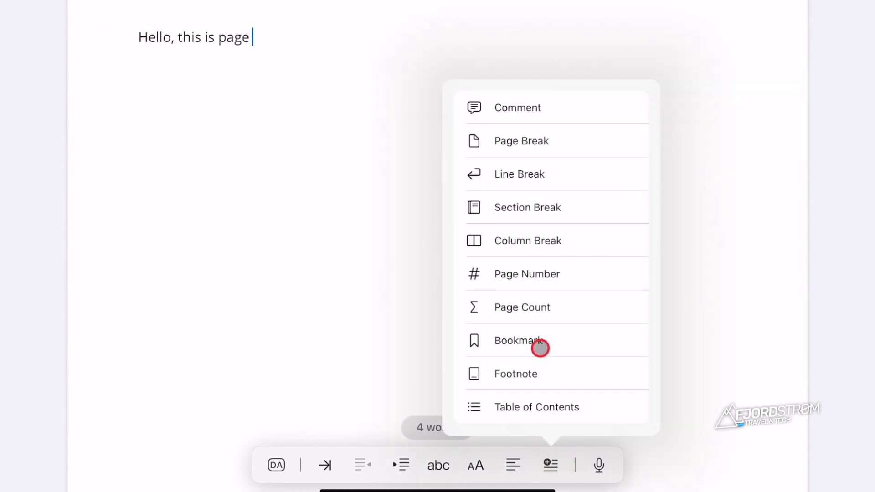
{"action": "left_click", "coordinate": [600, 270]}
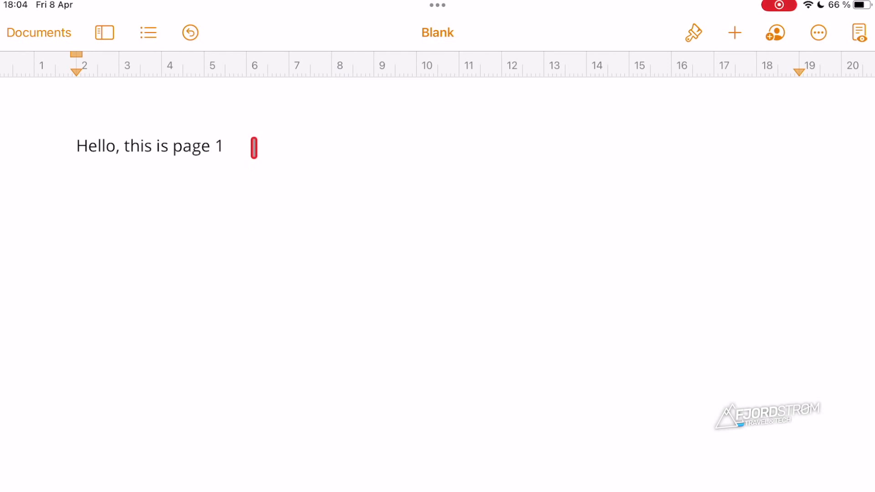
{"action": "left_click_drag", "start_coordinate": [252, 148], "coordinate": [81, 145]}
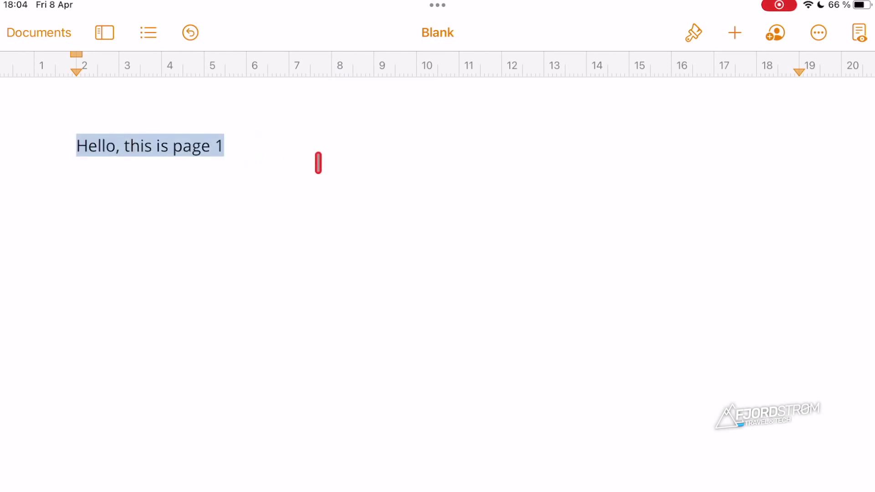
{"action": "left_click", "coordinate": [319, 163]}
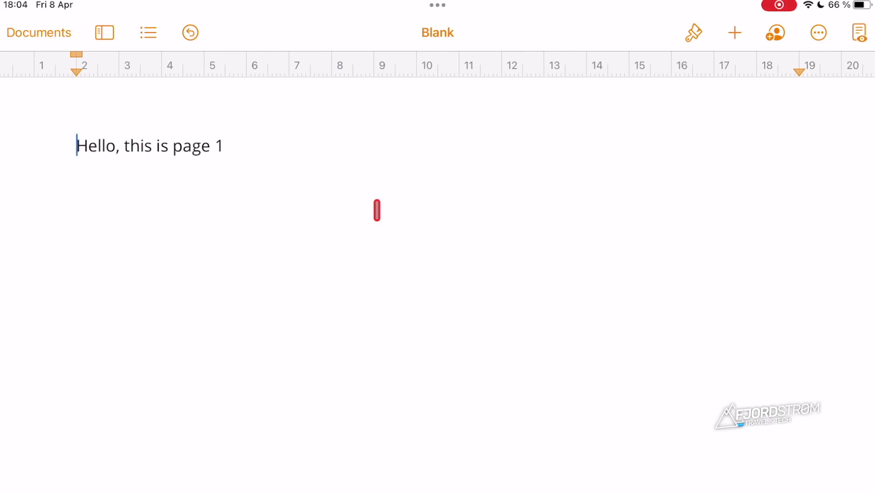
Step: Add page breaks repeating the line on new pages, then delete the page 3 line
{"action": "key", "text": "super+Return"}
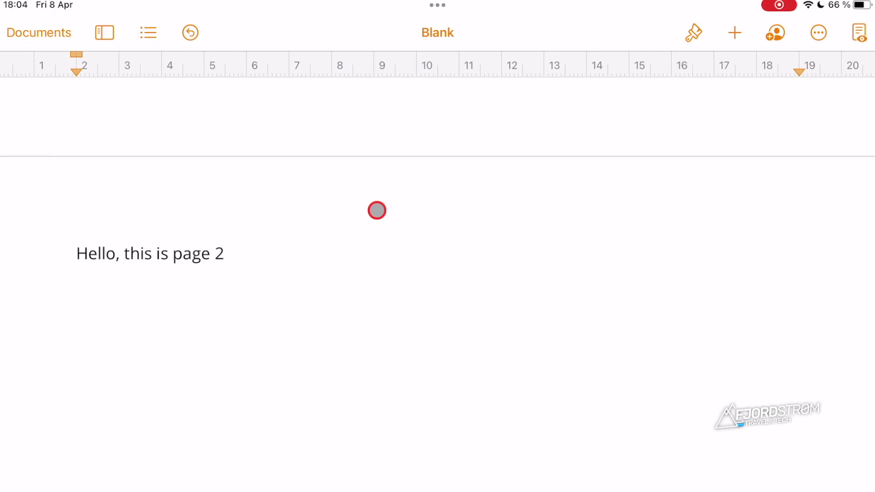
{"action": "key", "text": "super+Return"}
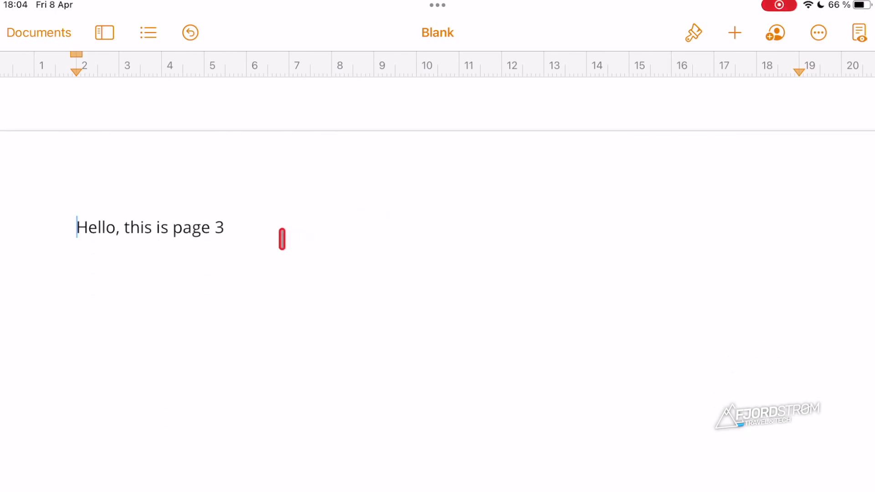
{"action": "left_click", "coordinate": [231, 228]}
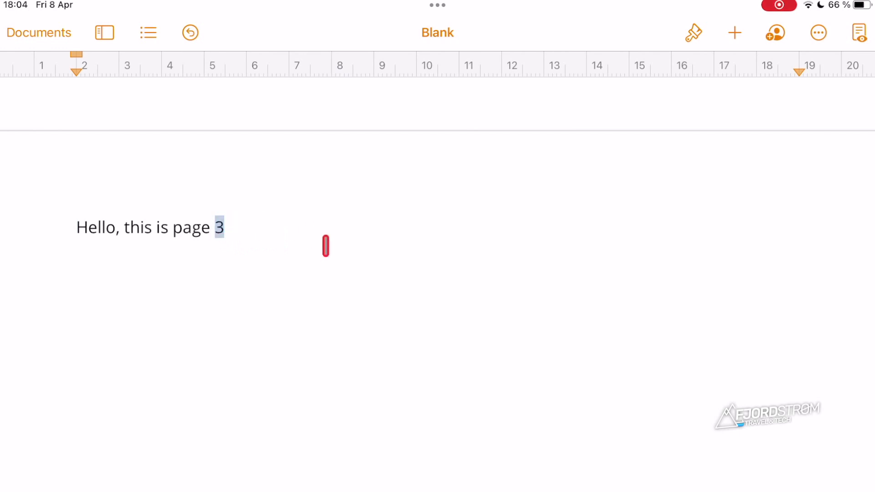
{"action": "key", "text": "super+a"}
{"action": "key", "text": "BackSpace"}
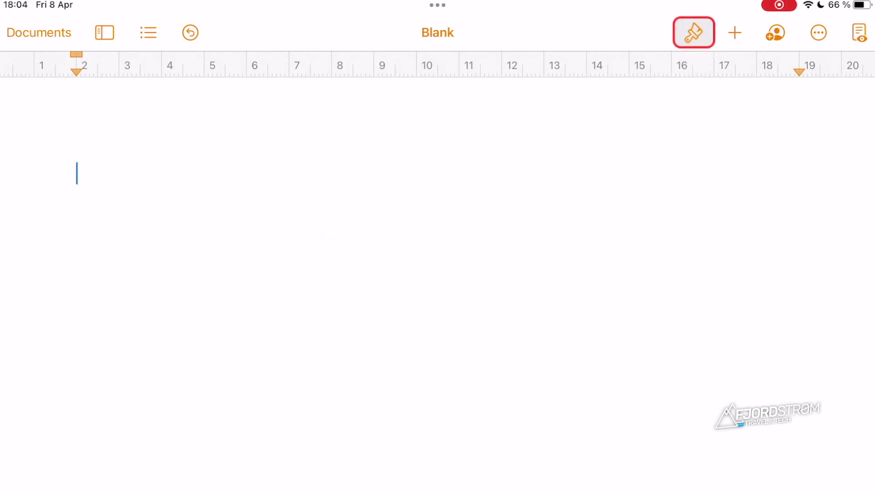
Step: Scroll through the More (…) options popover, then dismiss it
{"action": "left_click", "coordinate": [819, 32]}
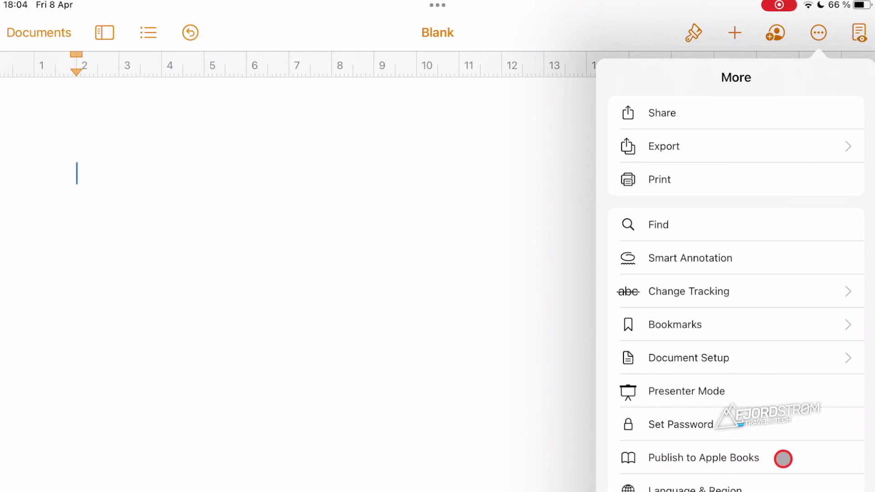
{"action": "scroll", "coordinate": [779, 456], "scroll_direction": "down", "scroll_amount": 3}
{"action": "scroll", "coordinate": [794, 346], "scroll_direction": "down", "scroll_amount": 2}
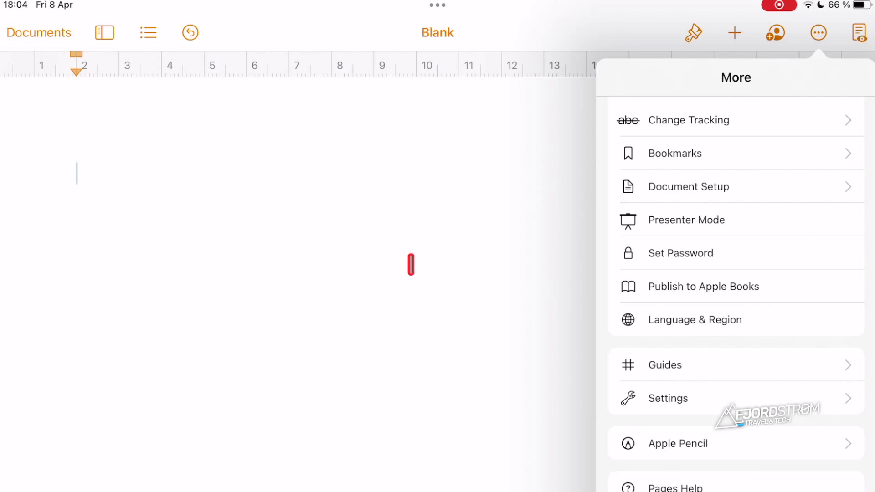
{"action": "left_click", "coordinate": [411, 264]}
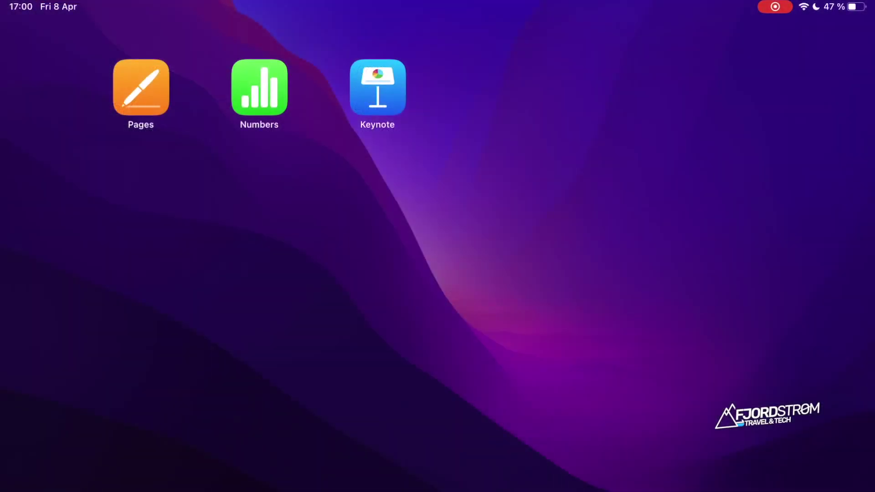
{"action": "left_click", "coordinate": [141, 87]}
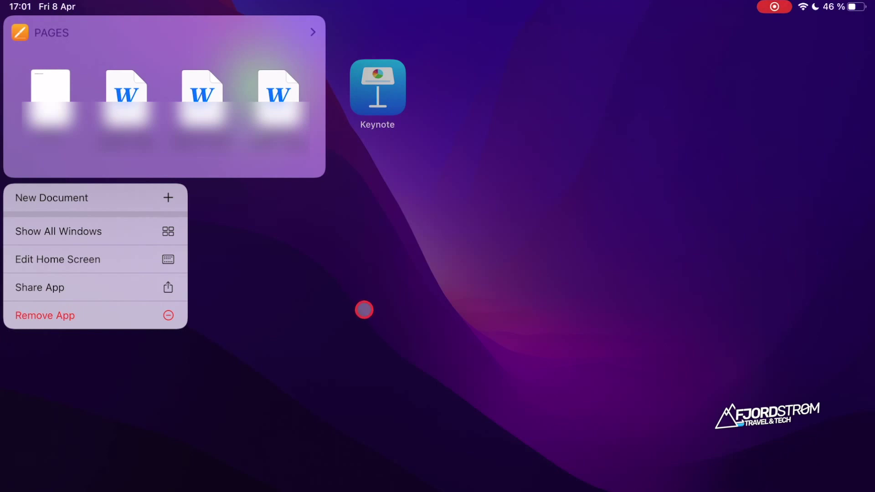
{"action": "left_click", "coordinate": [364, 310]}
{"action": "right_click", "coordinate": [259, 87]}
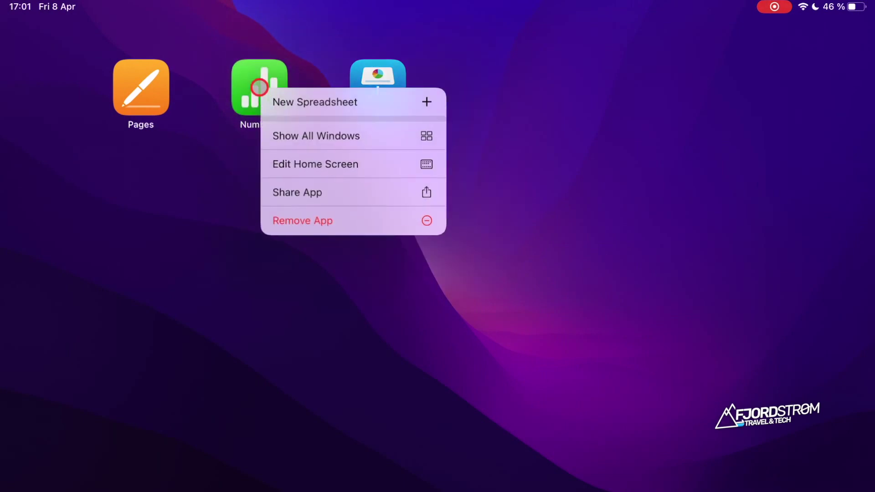
{"action": "left_click", "coordinate": [558, 72]}
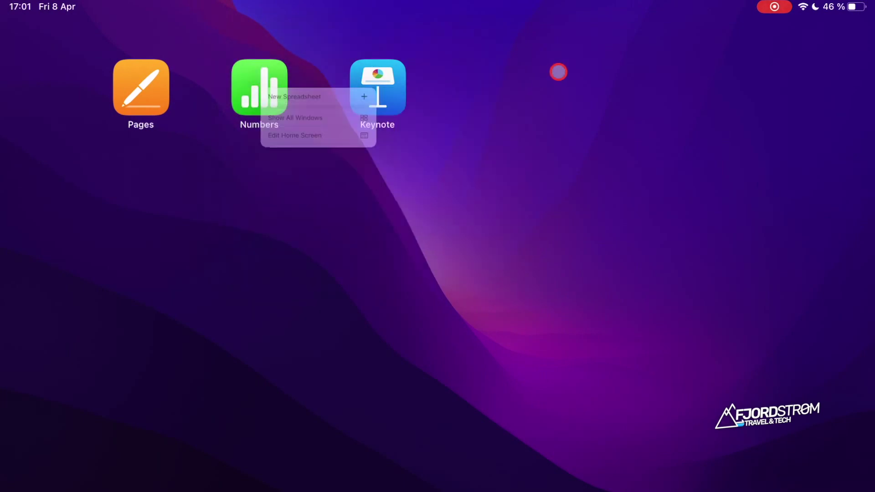
{"action": "right_click", "coordinate": [373, 91]}
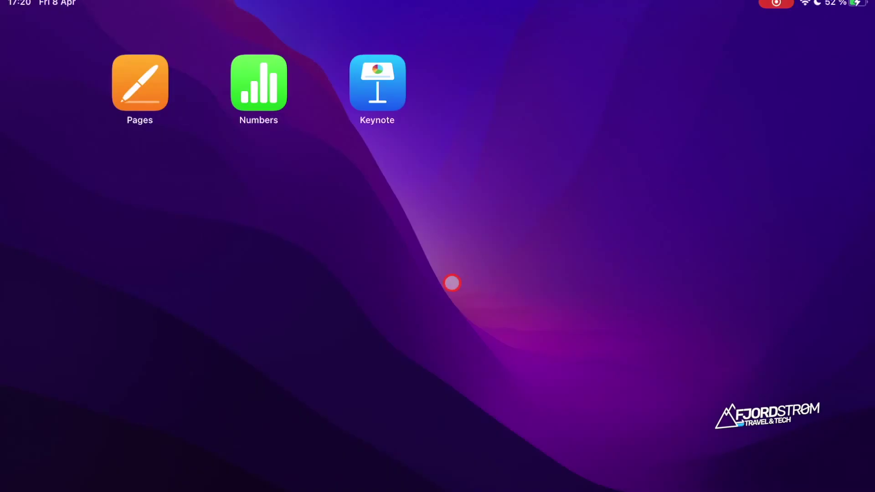
Step: In a blank Pages document, enable the new-document default font Helvetica Neue, 11 pt
{"action": "left_click", "coordinate": [140, 83]}
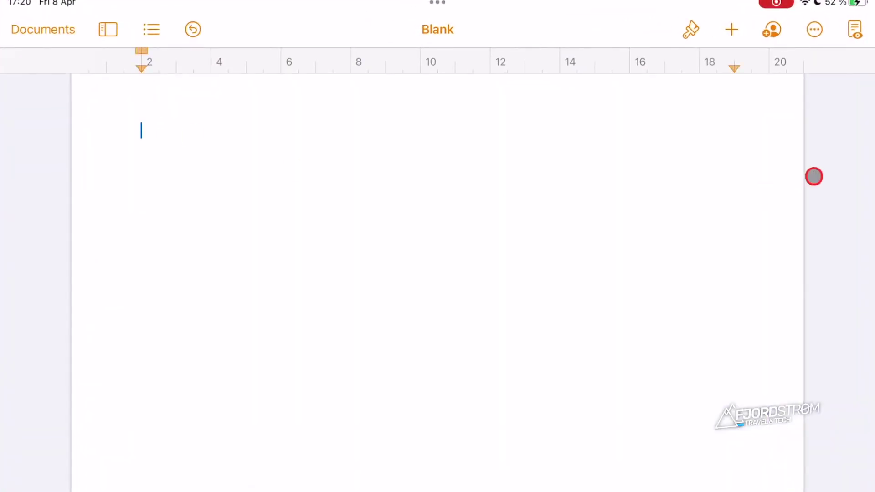
{"action": "left_click", "coordinate": [806, 30]}
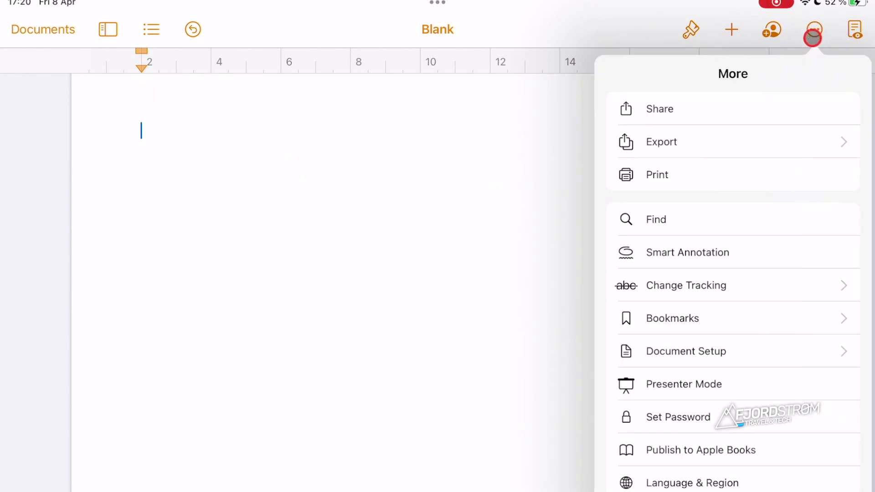
{"action": "scroll", "coordinate": [752, 368], "scroll_direction": "down", "scroll_amount": 3}
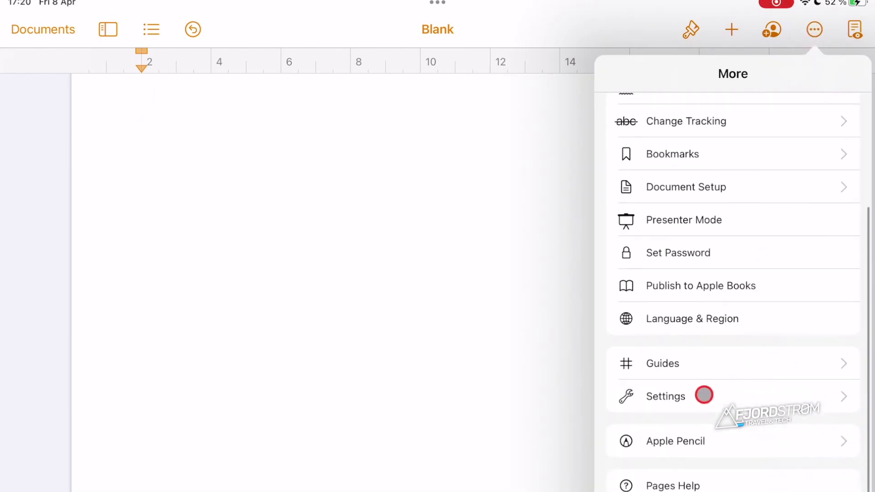
{"action": "left_click", "coordinate": [689, 398]}
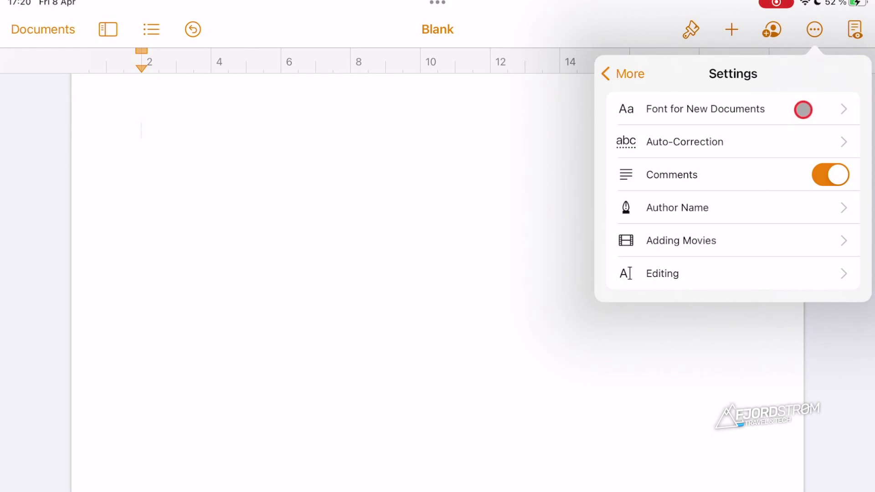
{"action": "left_click", "coordinate": [796, 110]}
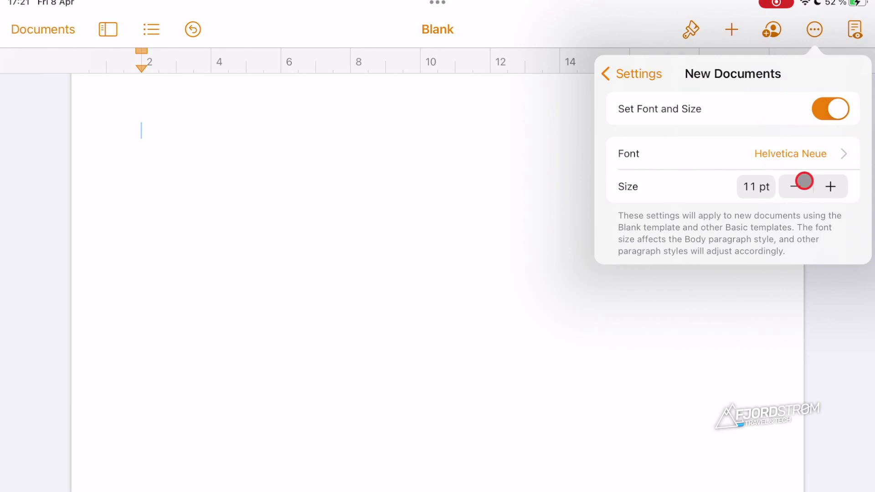
{"action": "left_click", "coordinate": [835, 108]}
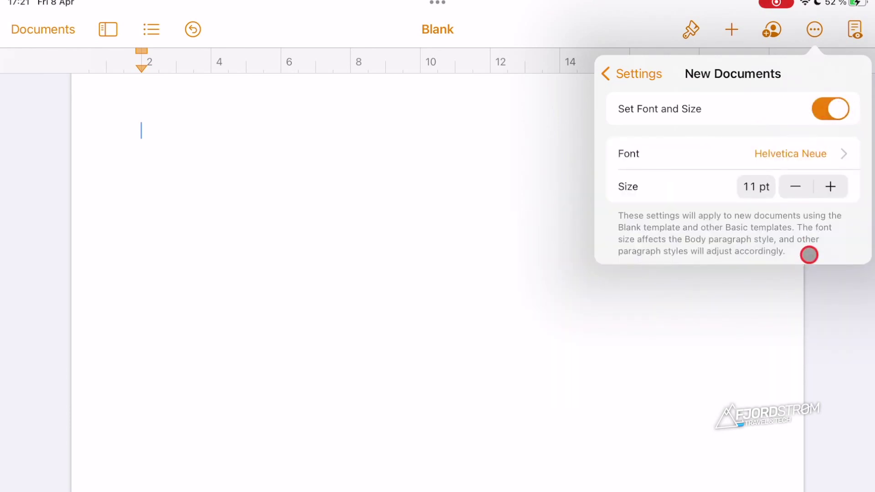
Step: Dismiss the settings, glance at the More, Insert and Format menus, then launch Keynote
{"action": "left_click", "coordinate": [557, 328]}
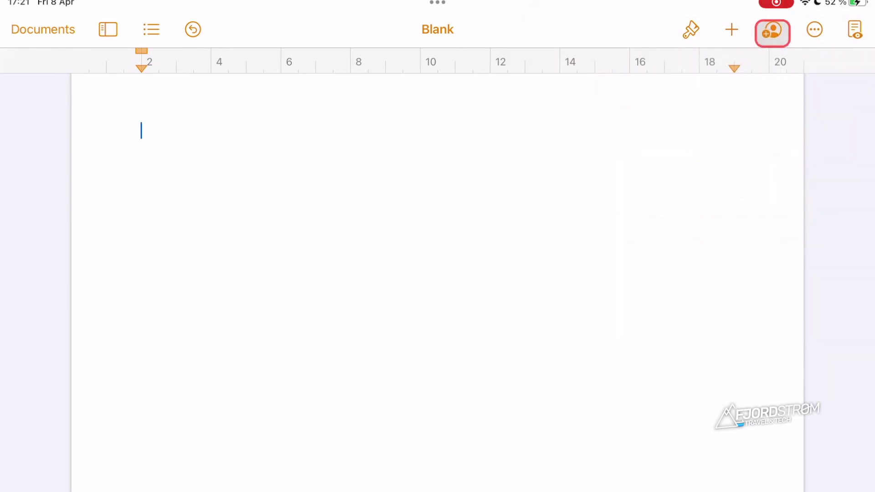
{"action": "left_click", "coordinate": [815, 29]}
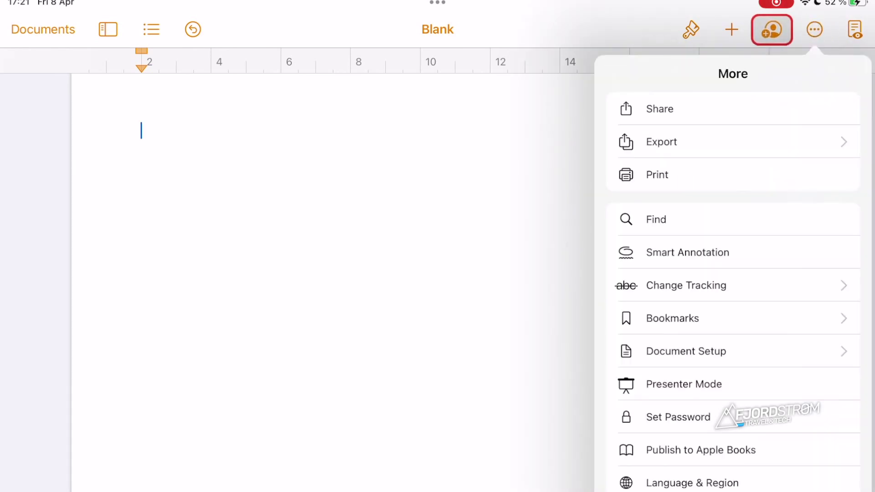
{"action": "left_click", "coordinate": [732, 30]}
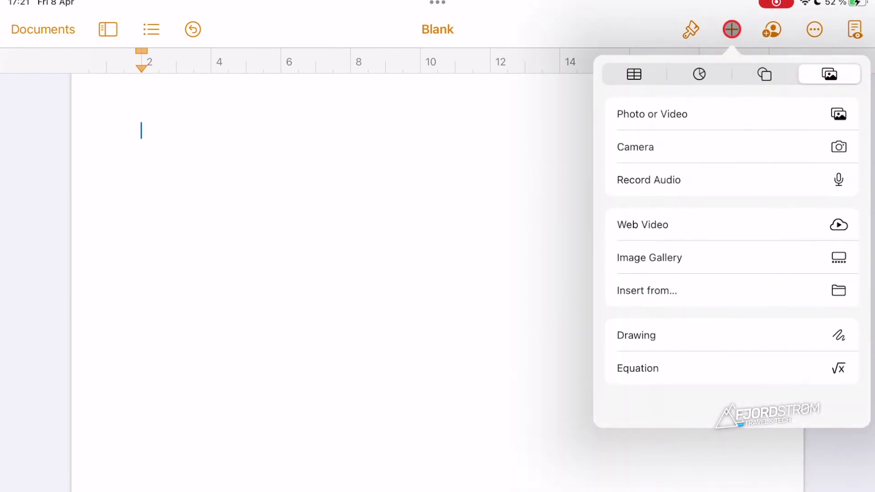
{"action": "left_click", "coordinate": [691, 29]}
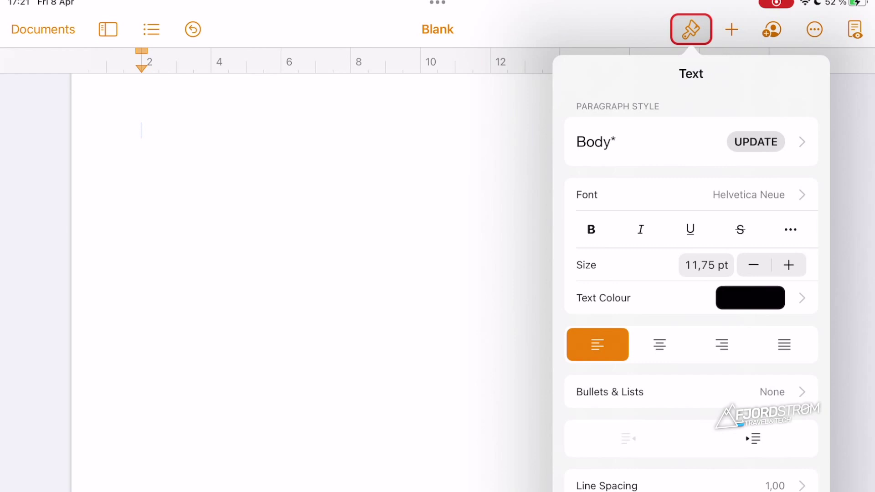
{"action": "scroll", "coordinate": [648, 342], "scroll_direction": "down", "scroll_amount": 2}
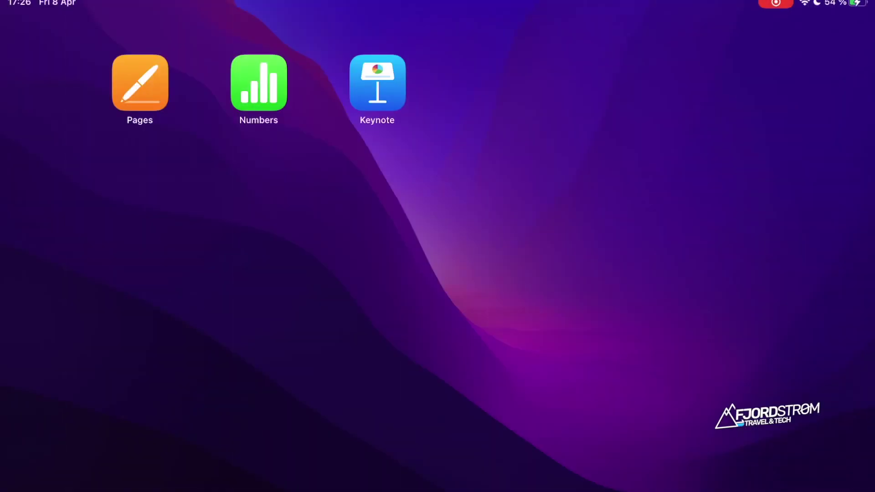
{"action": "left_click", "coordinate": [378, 83]}
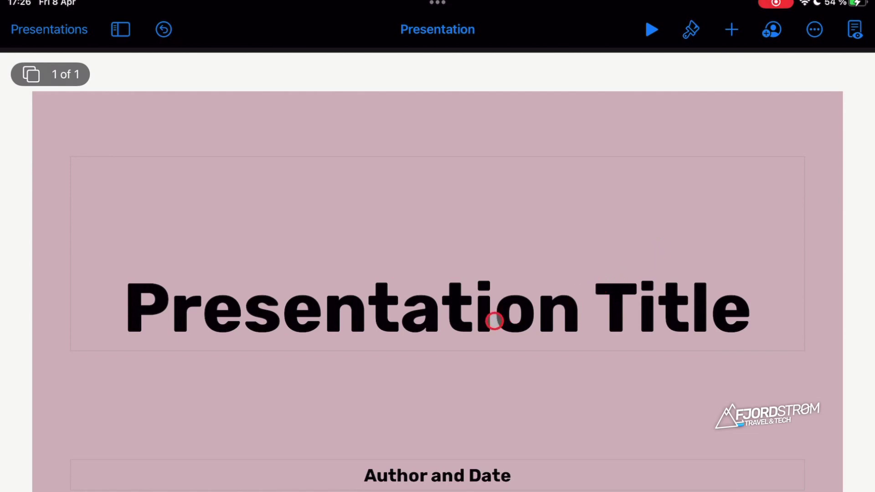
Step: Zoom into 'Presentation Title' to about 400%, pan across it, zoom out, and select the title box
{"action": "scroll", "coordinate": [494, 321], "scroll_direction": "up", "scroll_amount": 3}
{"action": "scroll", "coordinate": [494, 321], "scroll_direction": "up", "scroll_amount": 2}
{"action": "scroll", "coordinate": [495, 321], "scroll_direction": "up", "scroll_amount": 2}
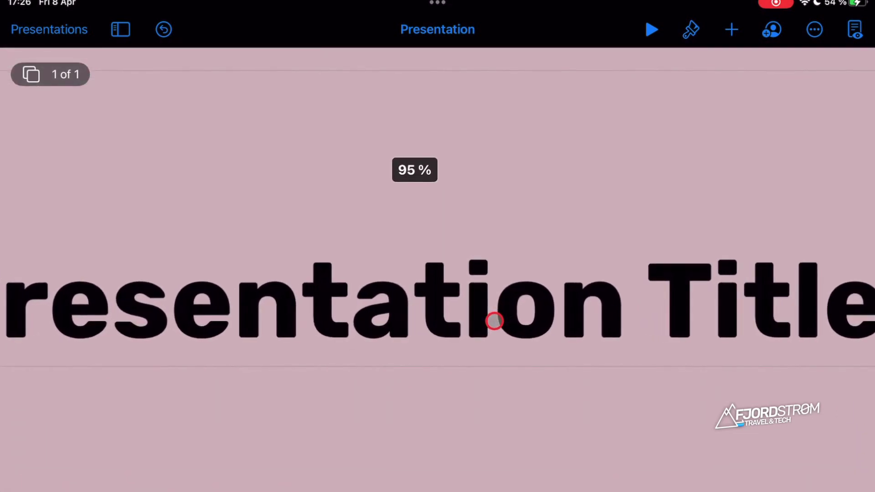
{"action": "scroll", "coordinate": [495, 321], "scroll_direction": "up", "scroll_amount": 1}
{"action": "scroll", "coordinate": [494, 322], "scroll_direction": "up", "scroll_amount": 1}
{"action": "scroll", "coordinate": [495, 322], "scroll_direction": "up", "scroll_amount": 2}
{"action": "scroll", "coordinate": [495, 321], "scroll_direction": "up", "scroll_amount": 2}
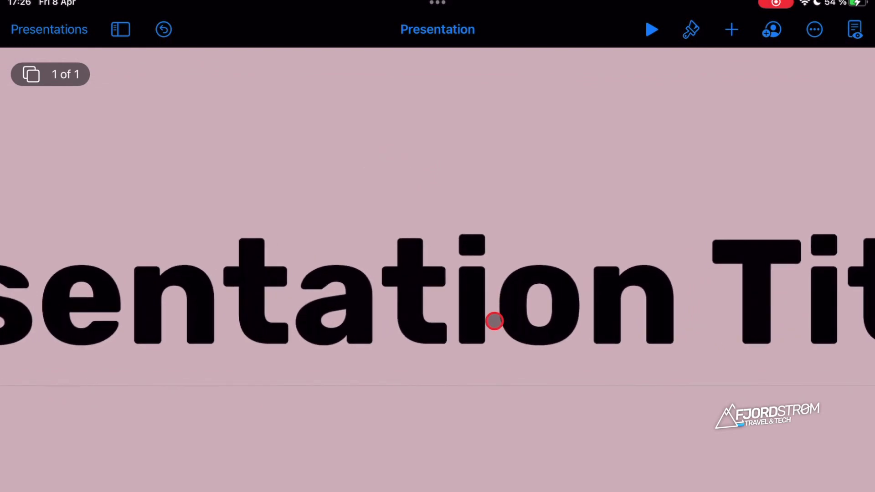
{"action": "scroll", "coordinate": [495, 321], "scroll_direction": "up", "scroll_amount": 2}
{"action": "scroll", "coordinate": [494, 322], "scroll_direction": "up", "scroll_amount": 2}
{"action": "scroll", "coordinate": [494, 322], "scroll_direction": "up", "scroll_amount": 2}
{"action": "scroll", "coordinate": [495, 322], "scroll_direction": "up", "scroll_amount": 1}
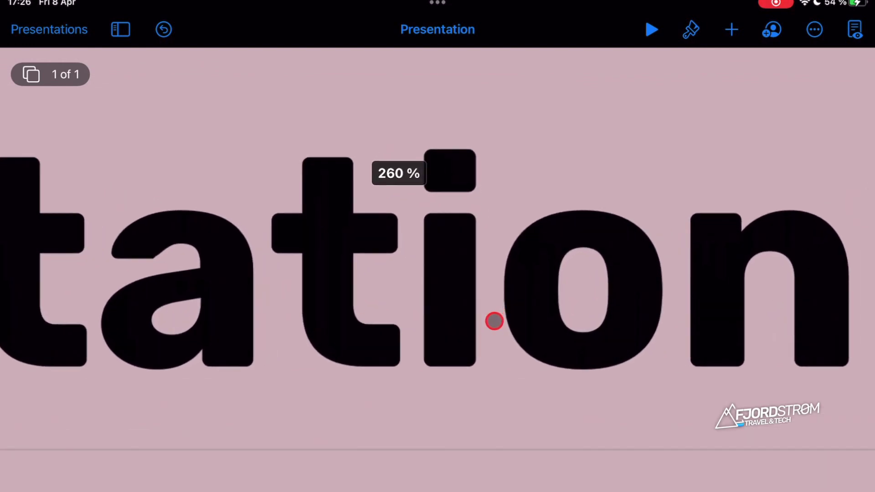
{"action": "scroll", "coordinate": [495, 322], "scroll_direction": "up", "scroll_amount": 3}
{"action": "scroll", "coordinate": [494, 321], "scroll_direction": "up", "scroll_amount": 1}
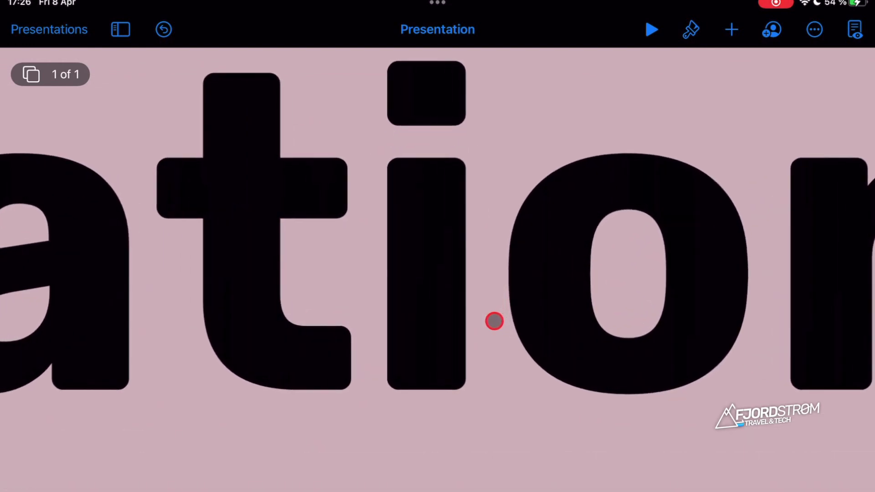
{"action": "scroll", "coordinate": [494, 321], "scroll_direction": "up", "scroll_amount": 3}
{"action": "scroll", "coordinate": [494, 321], "scroll_direction": "right", "scroll_amount": 5}
{"action": "scroll", "coordinate": [495, 321], "scroll_direction": "right", "scroll_amount": 5}
{"action": "scroll", "coordinate": [495, 322], "scroll_direction": "right", "scroll_amount": 4}
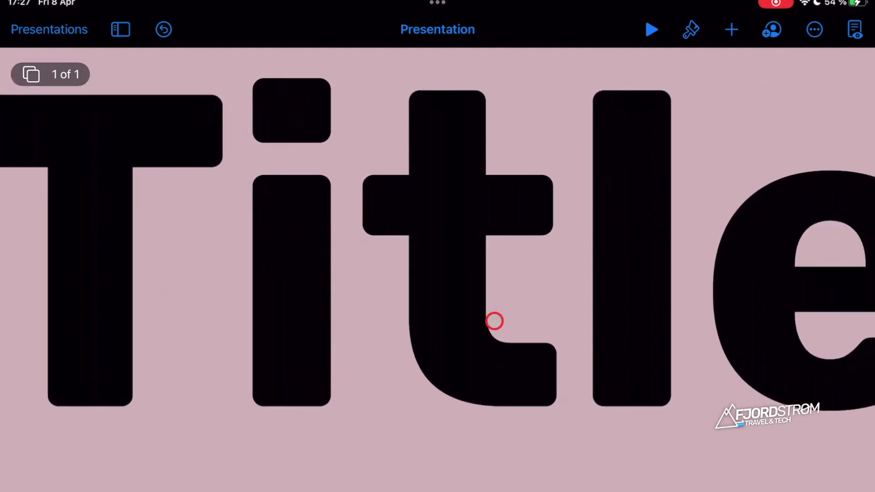
{"action": "scroll", "coordinate": [494, 322], "scroll_direction": "down", "scroll_amount": 1}
{"action": "scroll", "coordinate": [495, 322], "scroll_direction": "down", "scroll_amount": 3}
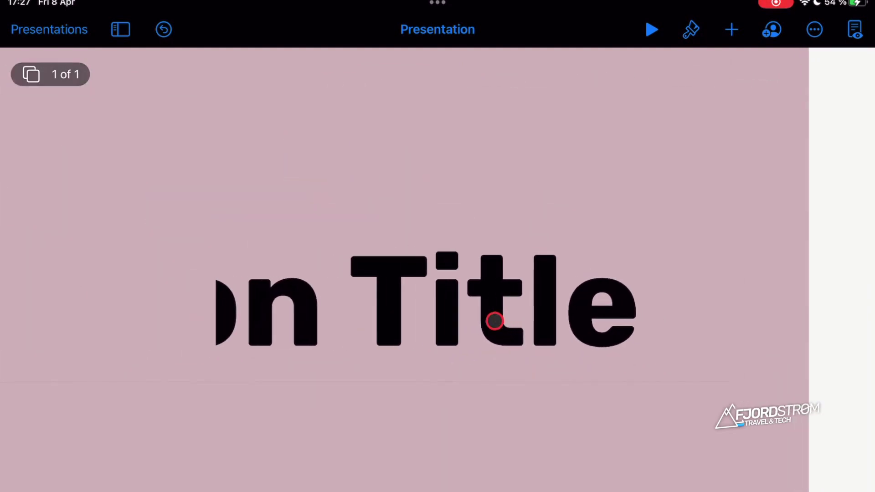
{"action": "scroll", "coordinate": [494, 322], "scroll_direction": "down", "scroll_amount": 3}
{"action": "left_click", "coordinate": [391, 329]}
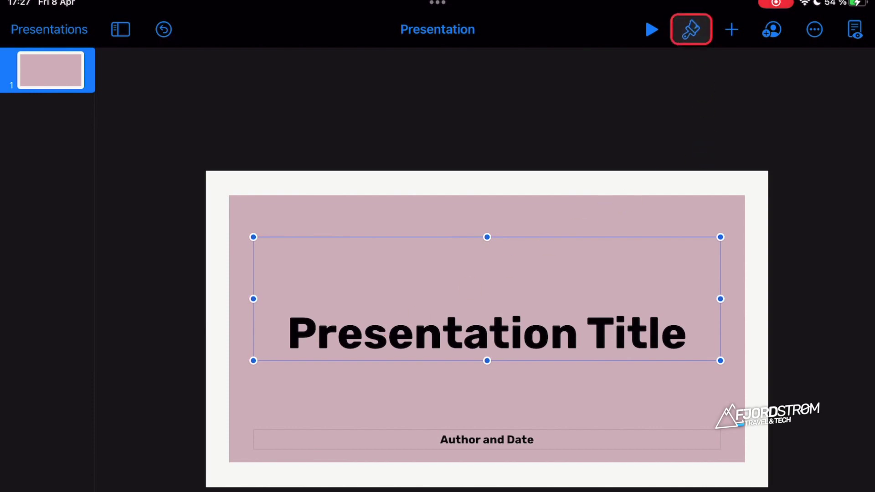
{"action": "left_click", "coordinate": [691, 30]}
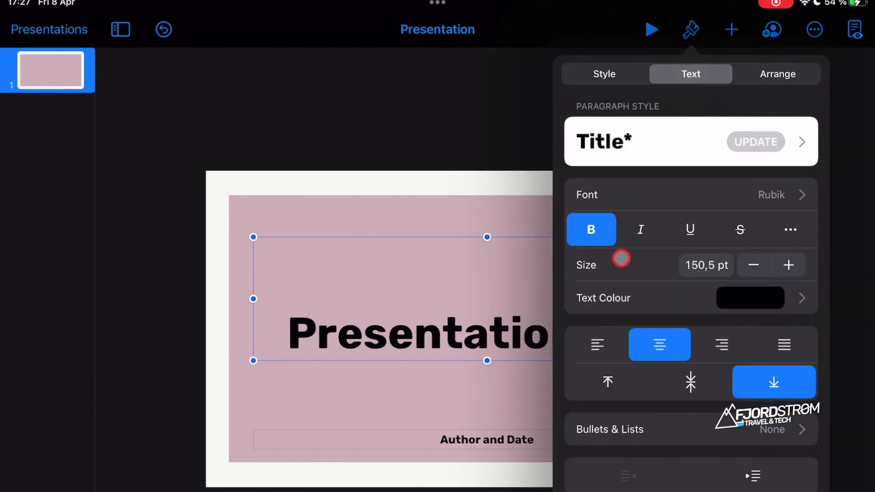
{"action": "left_click", "coordinate": [683, 268]}
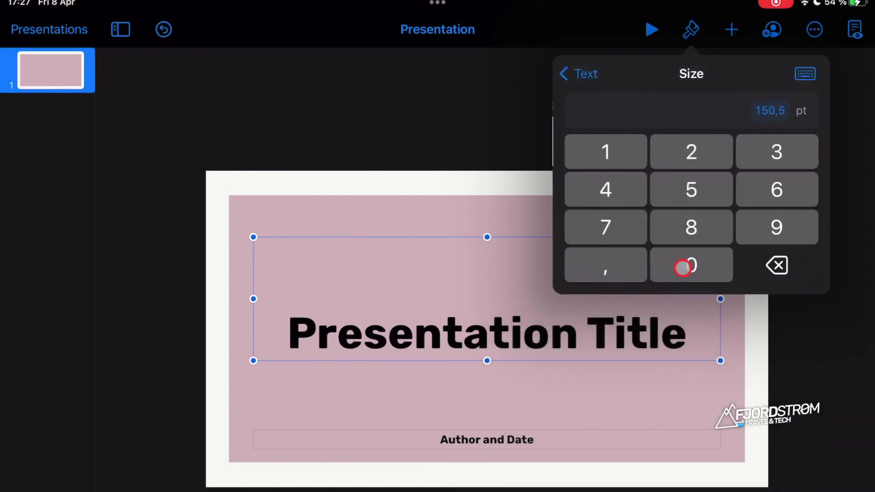
{"action": "left_click", "coordinate": [747, 263]}
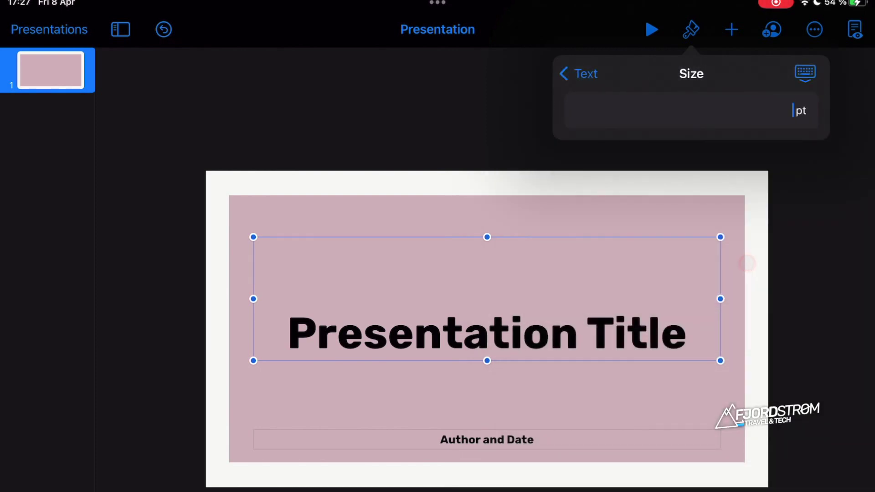
{"action": "type", "text": "150,50"}
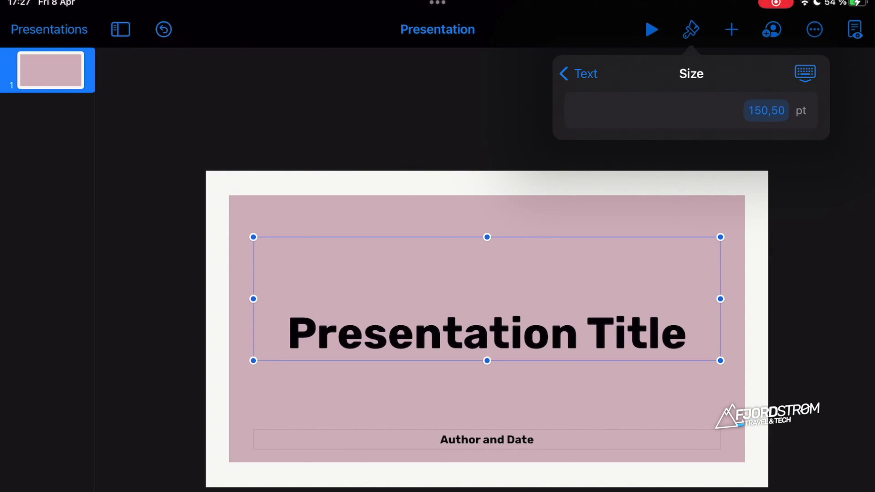
{"action": "left_click", "coordinate": [579, 73]}
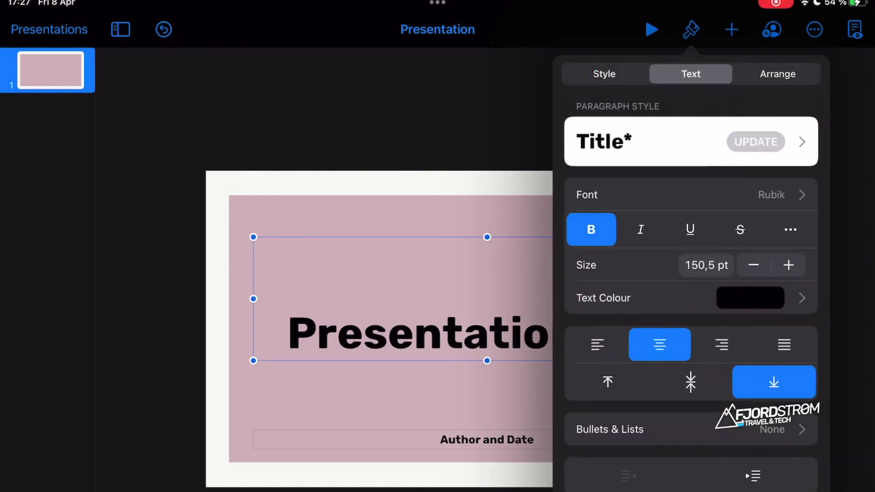
{"action": "left_click", "coordinate": [502, 178]}
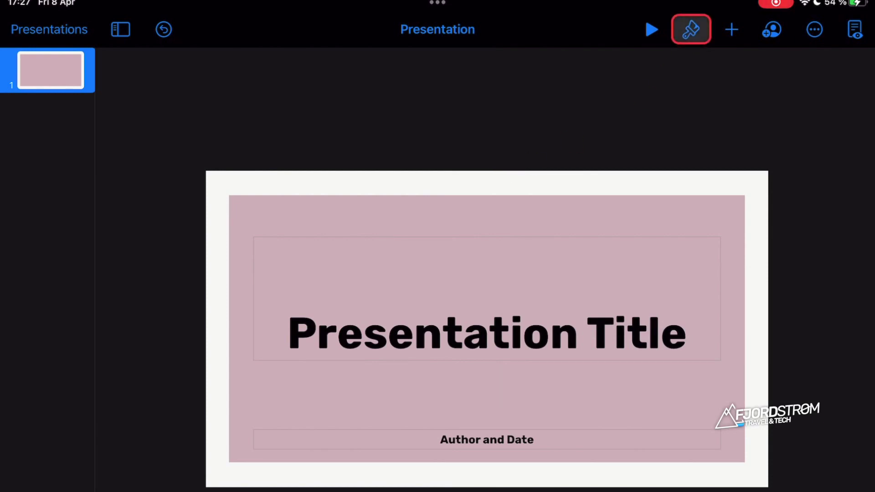
Step: Browse the Keynote Format, Insert and More menus, then close the slide options panel
{"action": "left_click", "coordinate": [691, 30]}
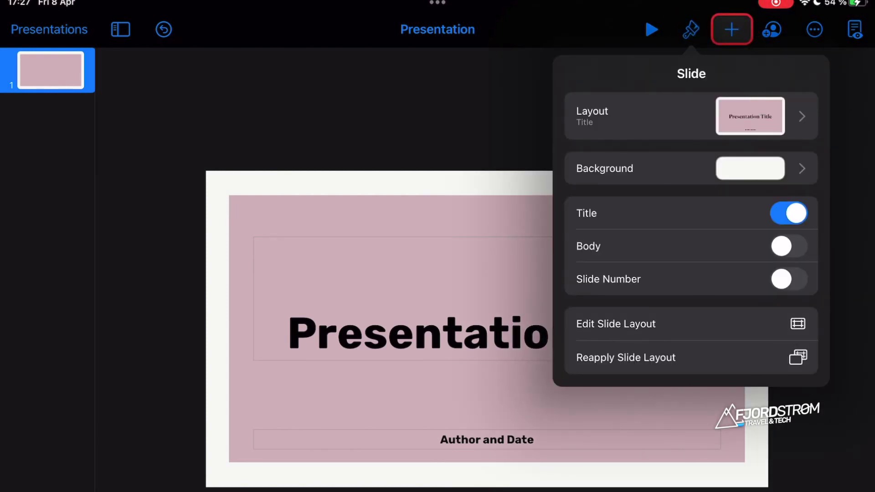
{"action": "left_click", "coordinate": [732, 30]}
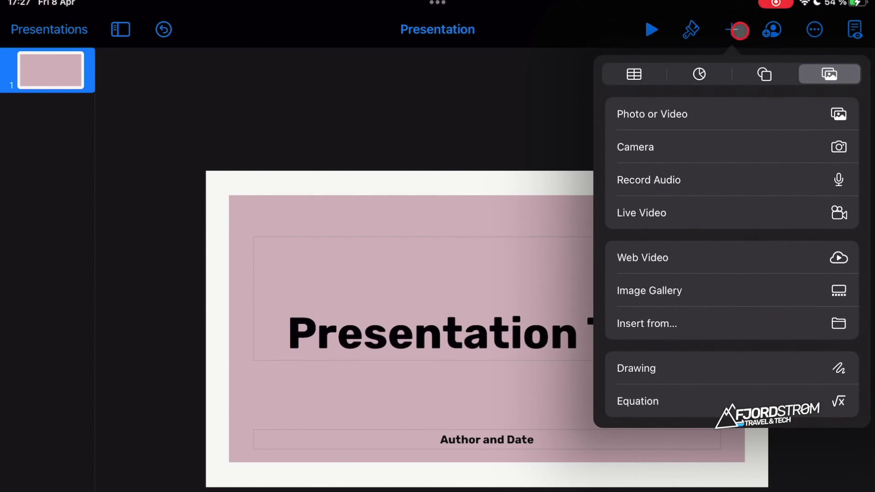
{"action": "left_click", "coordinate": [815, 30]}
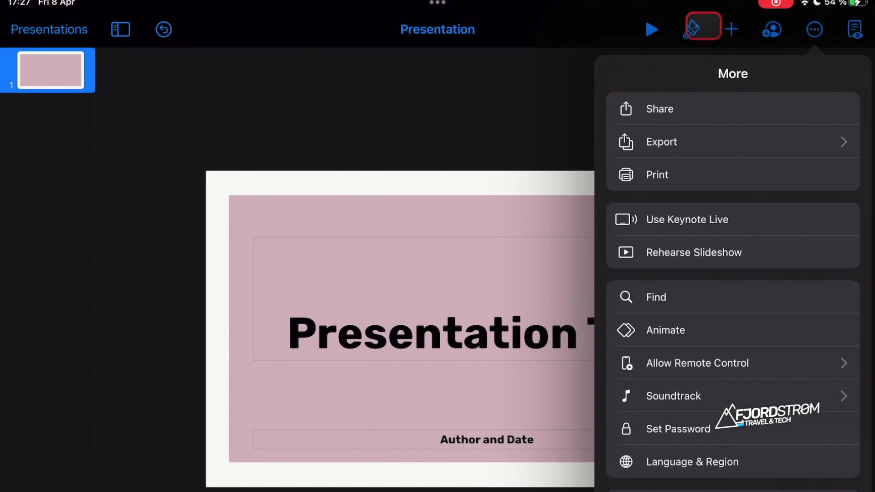
{"action": "left_click", "coordinate": [691, 30]}
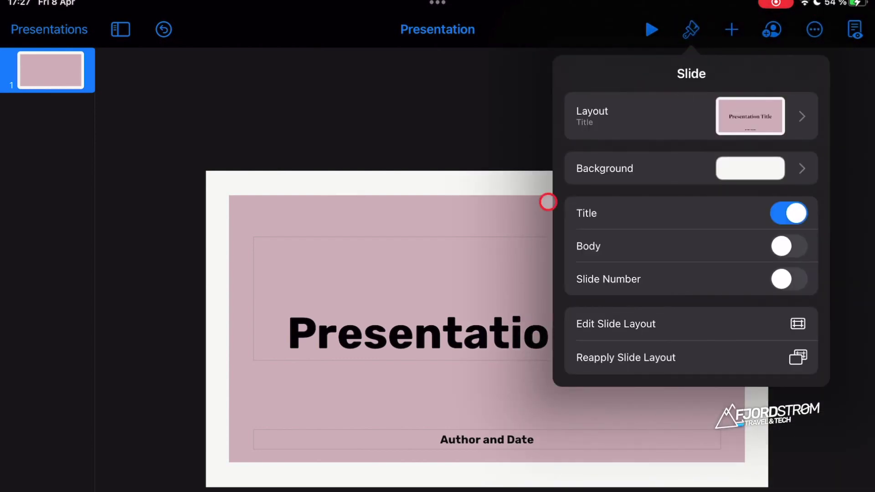
{"action": "left_click", "coordinate": [439, 297]}
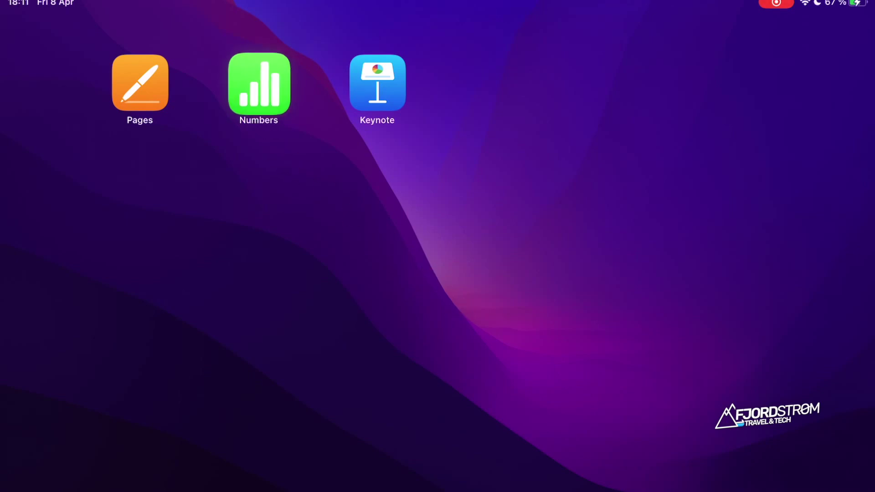
Step: Launch Numbers into the Blank 2 spreadsheet, zoom in, and select cells C5 and D4
{"action": "left_click", "coordinate": [259, 83]}
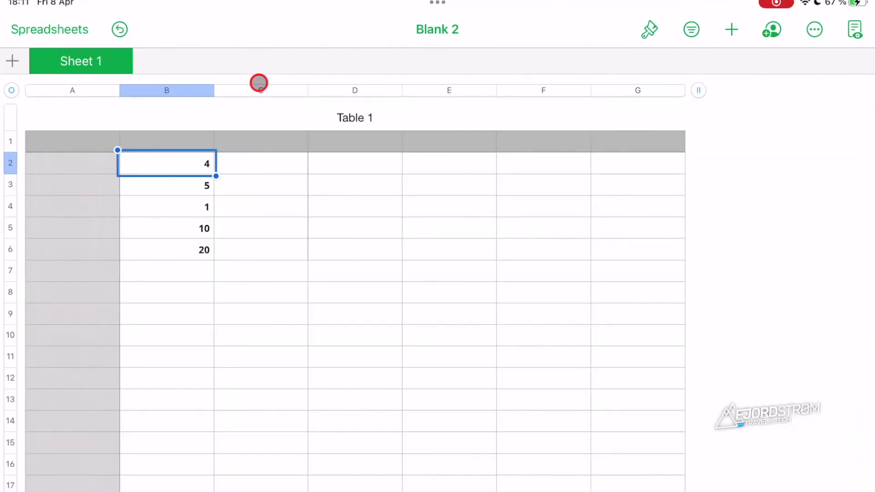
{"action": "scroll", "coordinate": [246, 213], "scroll_direction": "up", "scroll_amount": 5}
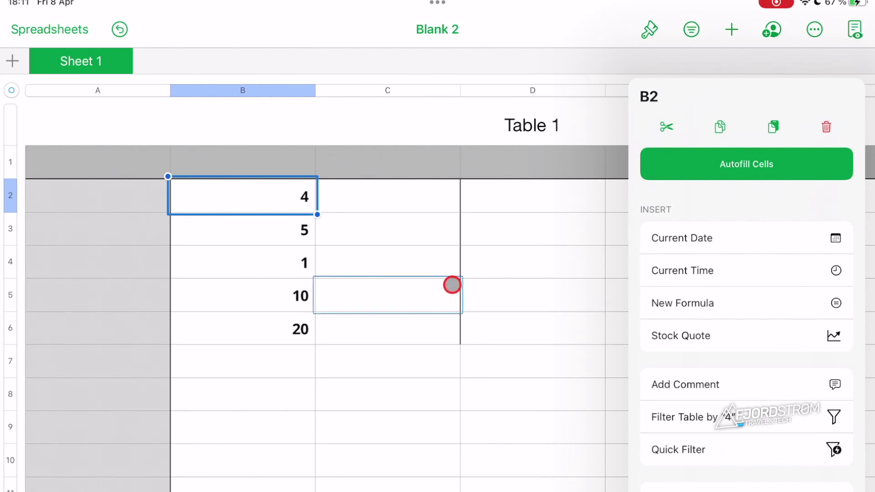
{"action": "left_click", "coordinate": [452, 285]}
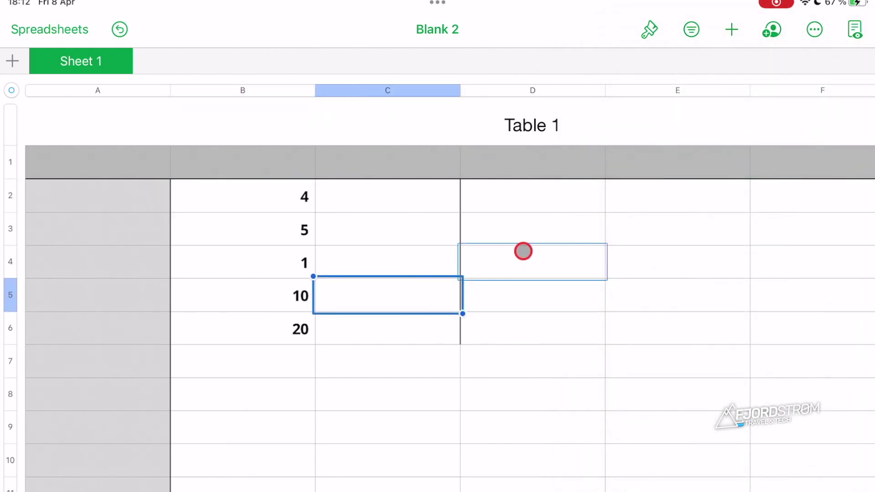
{"action": "left_click", "coordinate": [524, 252]}
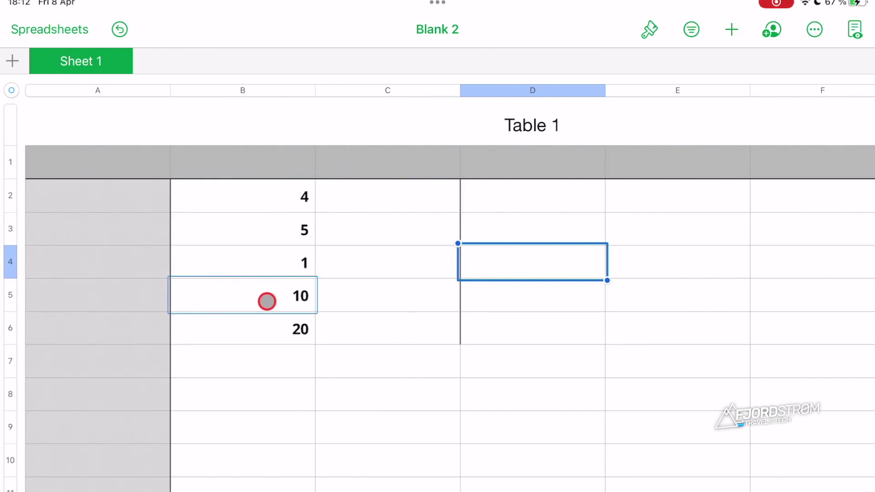
Step: Inspect the SUM formula behind the total in cell B6
{"action": "left_click", "coordinate": [264, 326]}
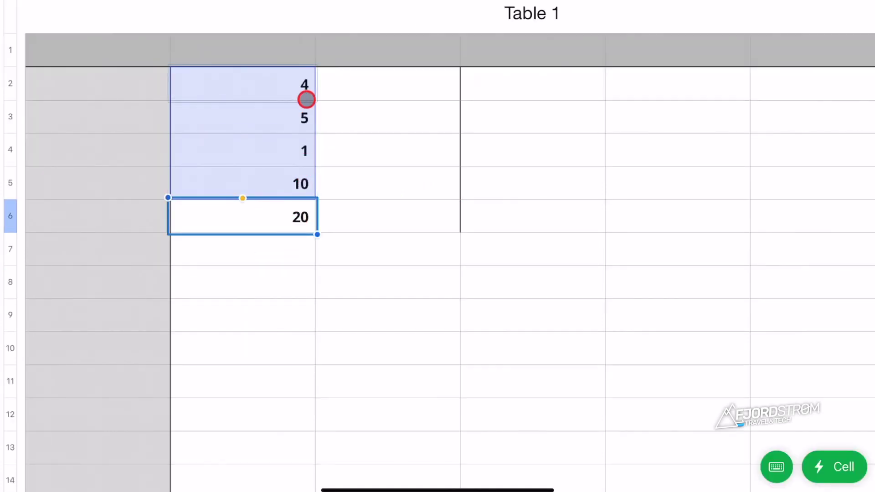
{"action": "left_click", "coordinate": [295, 215]}
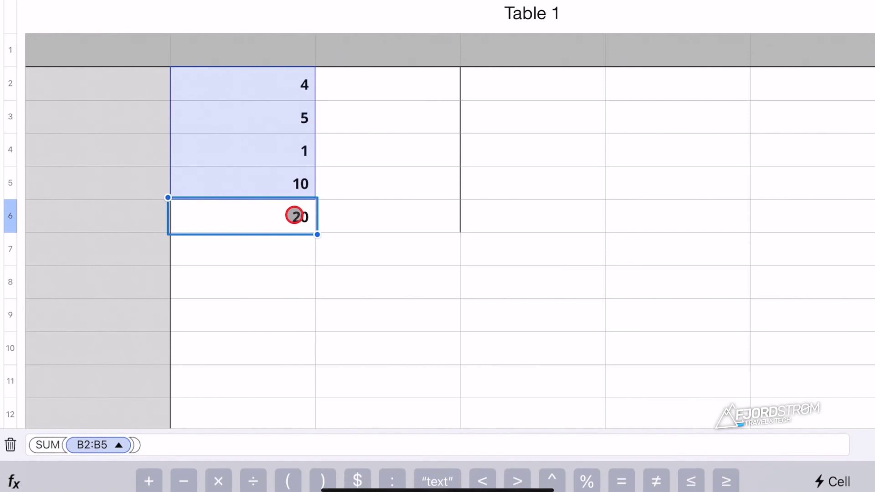
{"action": "left_click", "coordinate": [273, 411]}
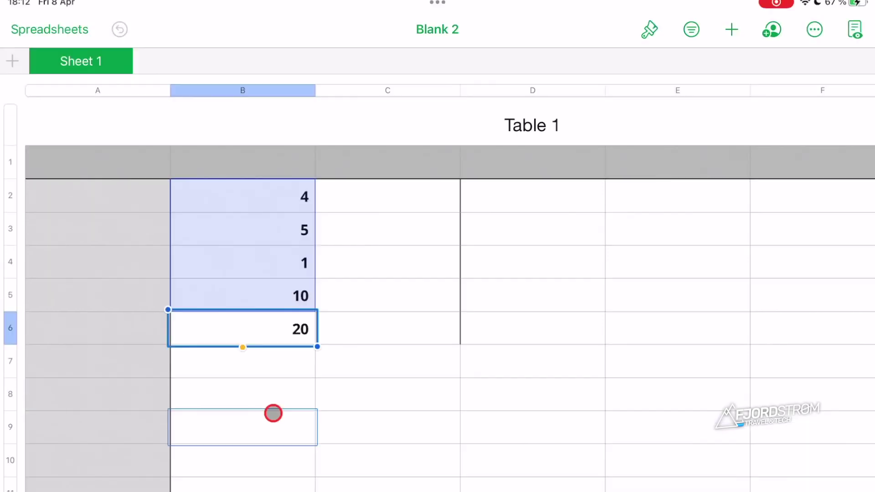
{"action": "left_click", "coordinate": [417, 299]}
Step: Copy a snapshot of B2:B6 and paste it into D2:D6
{"action": "left_click_drag", "start_coordinate": [274, 196], "coordinate": [273, 316]}
{"action": "key", "text": "ctrl+c"}
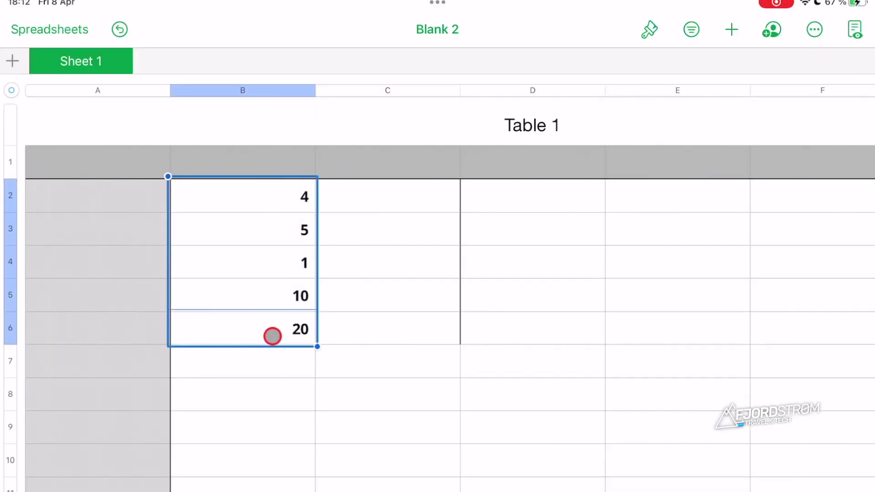
{"action": "left_click", "coordinate": [271, 336]}
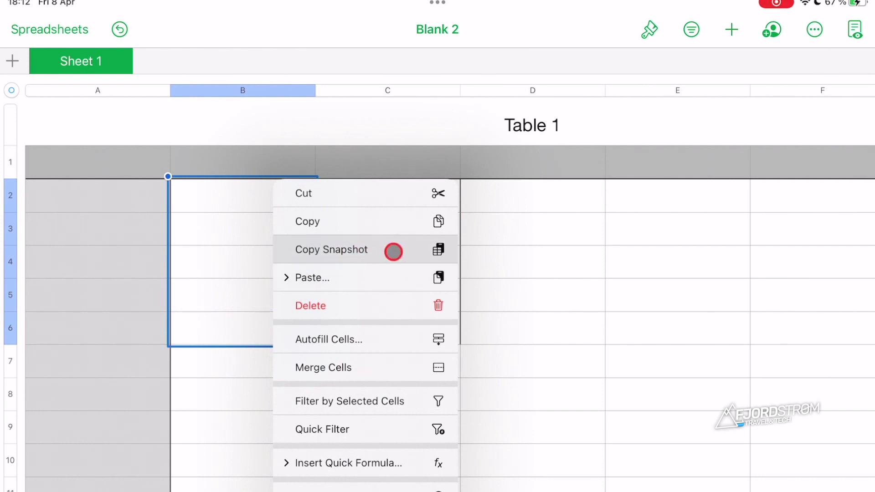
{"action": "left_click", "coordinate": [407, 248]}
{"action": "left_click", "coordinate": [509, 200]}
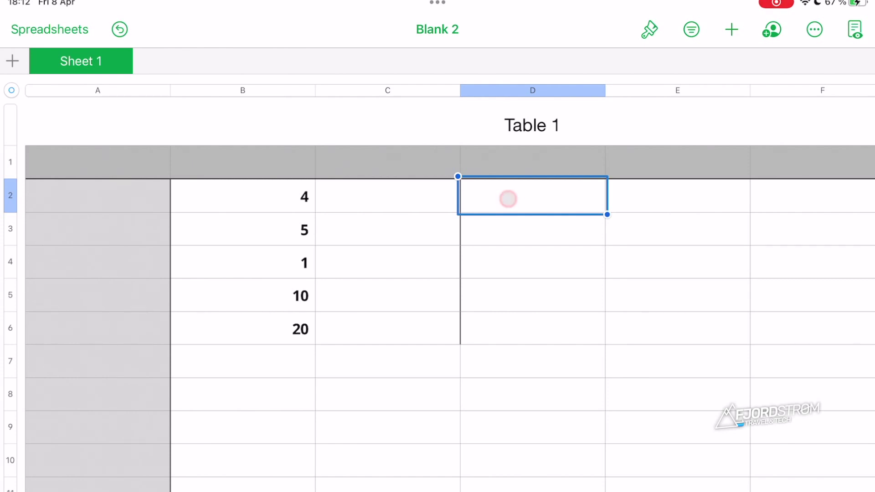
{"action": "key", "text": "ctrl+v"}
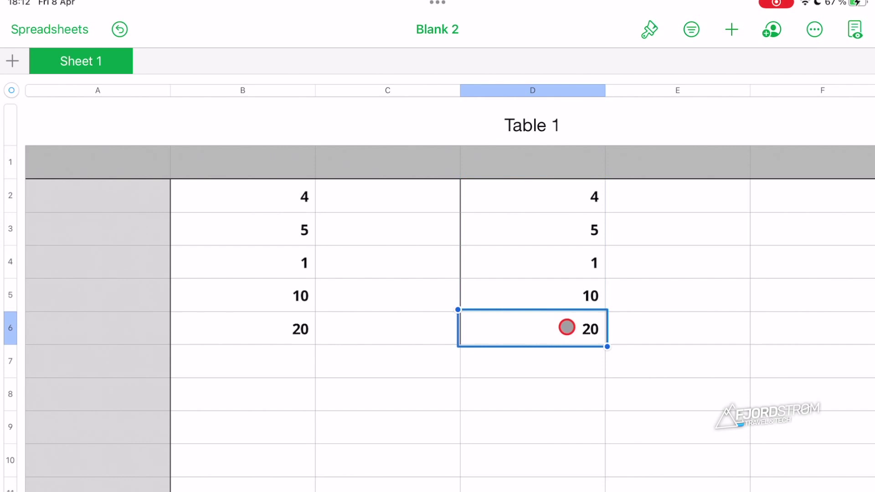
{"action": "double_click", "coordinate": [591, 328]}
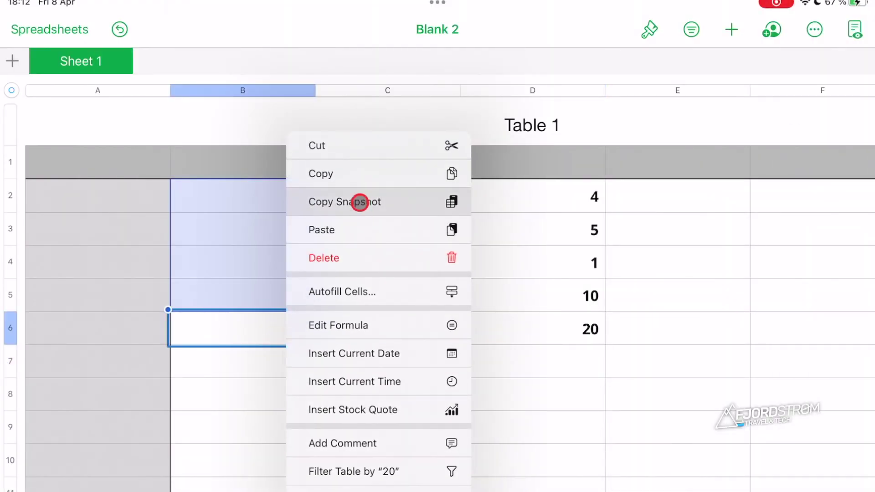
Step: Copy the B6 total and paste only its value, 20, into cell F6
{"action": "left_click_drag", "start_coordinate": [285, 340], "coordinate": [330, 182]}
{"action": "left_click", "coordinate": [341, 181]}
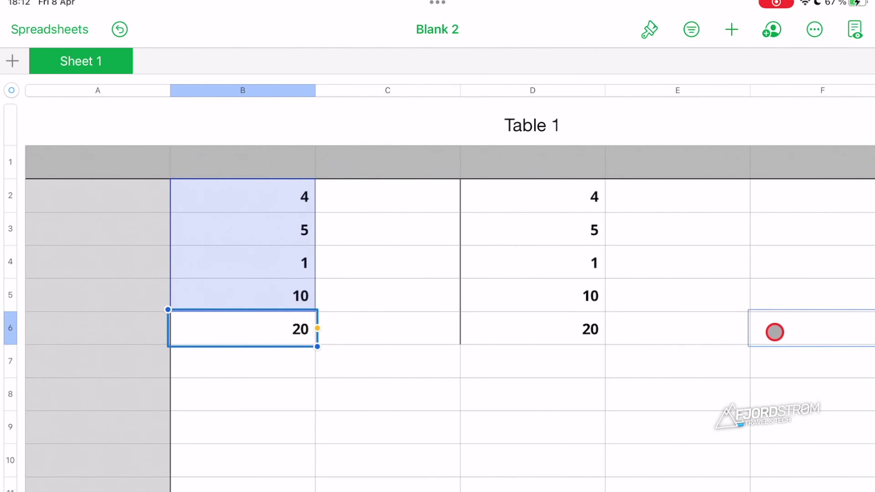
{"action": "mouse_move", "coordinate": [775, 332]}
{"action": "left_mouse_down"}
{"action": "mouse_move", "coordinate": [759, 287]}
{"action": "mouse_move", "coordinate": [784, 316]}
{"action": "left_mouse_up"}
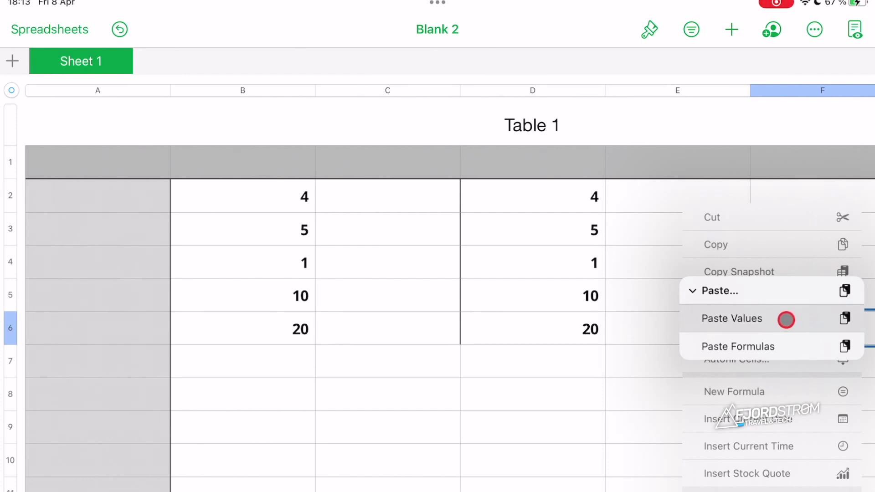
{"action": "left_click", "coordinate": [787, 321]}
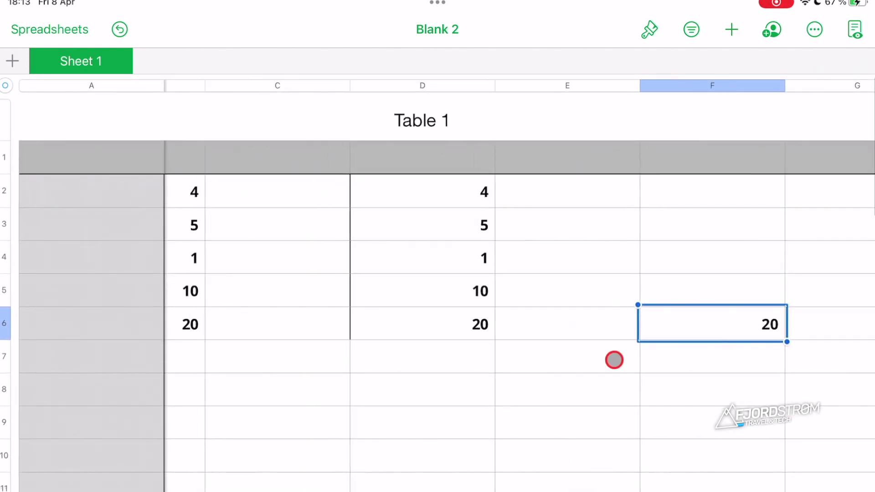
{"action": "scroll", "coordinate": [614, 360], "scroll_direction": "down", "scroll_amount": 3}
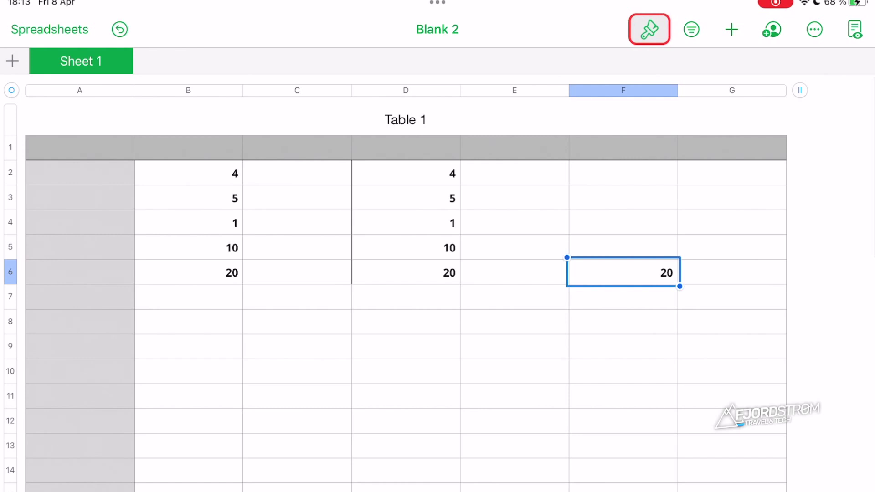
Step: Set cell F6's bold Open Sans text to 10,5 pt in the Cell format options
{"action": "left_click", "coordinate": [649, 30]}
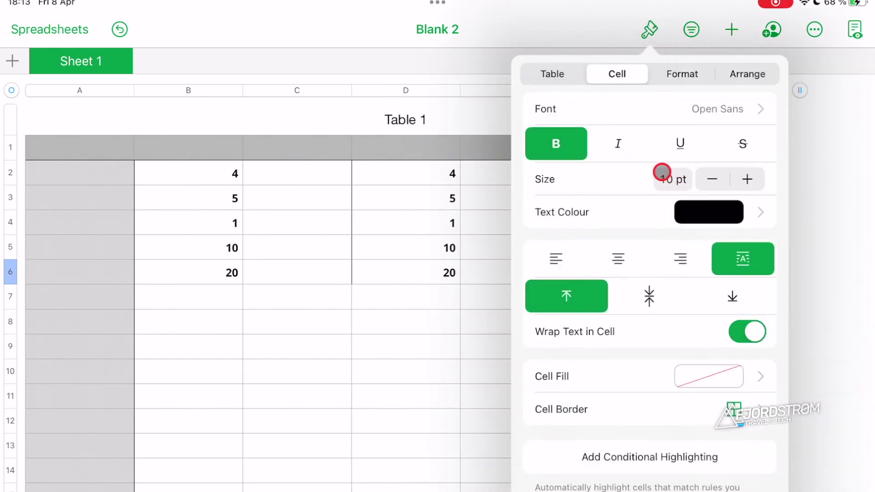
{"action": "left_click", "coordinate": [670, 174]}
{"action": "type", "text": "10,5"}
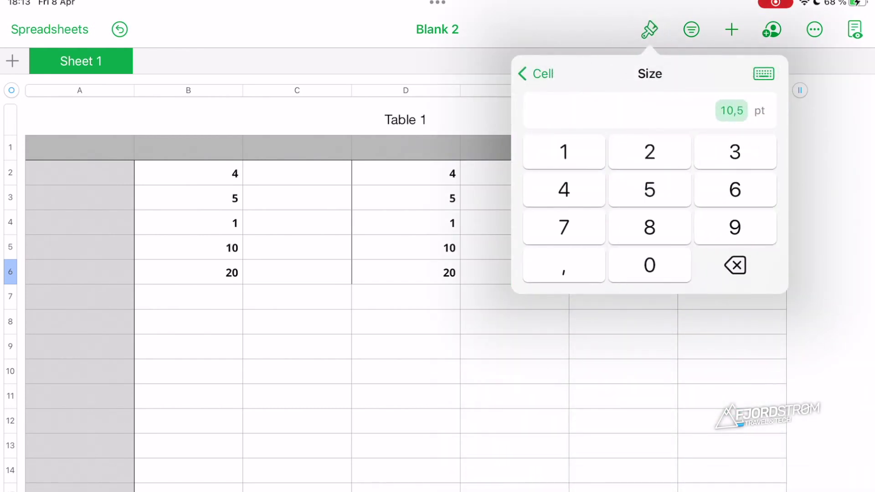
{"action": "left_click", "coordinate": [536, 74]}
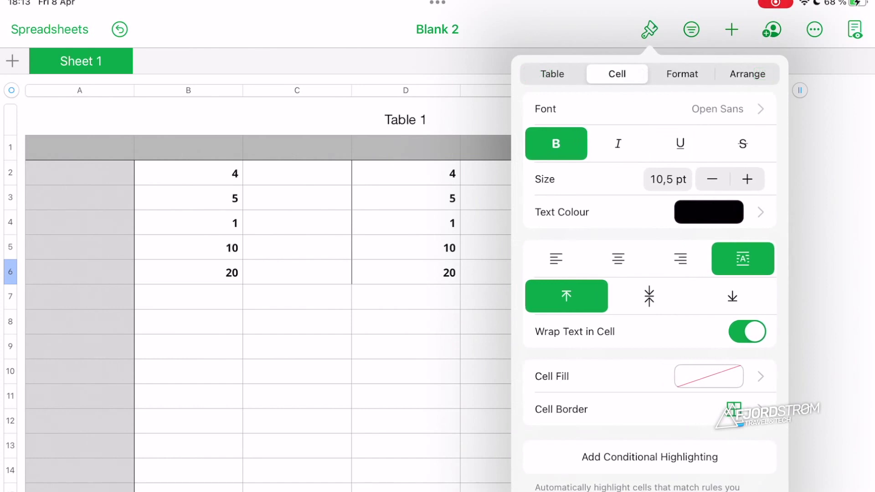
{"action": "left_click", "coordinate": [487, 267]}
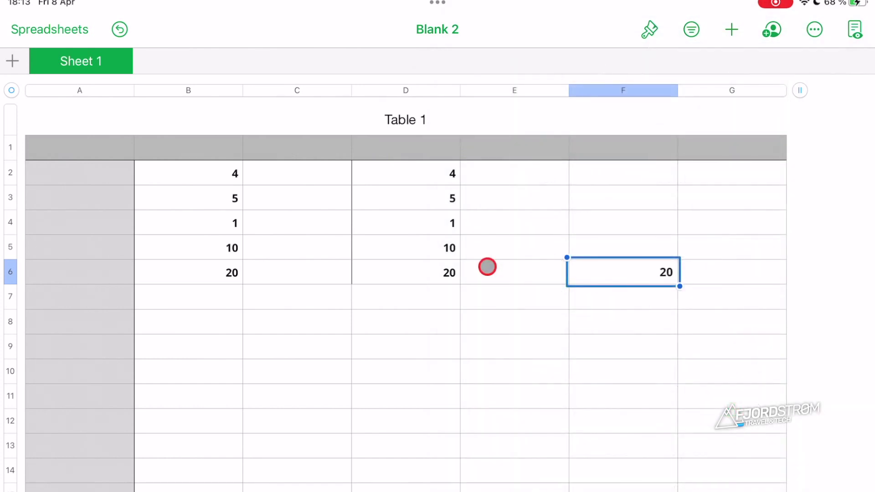